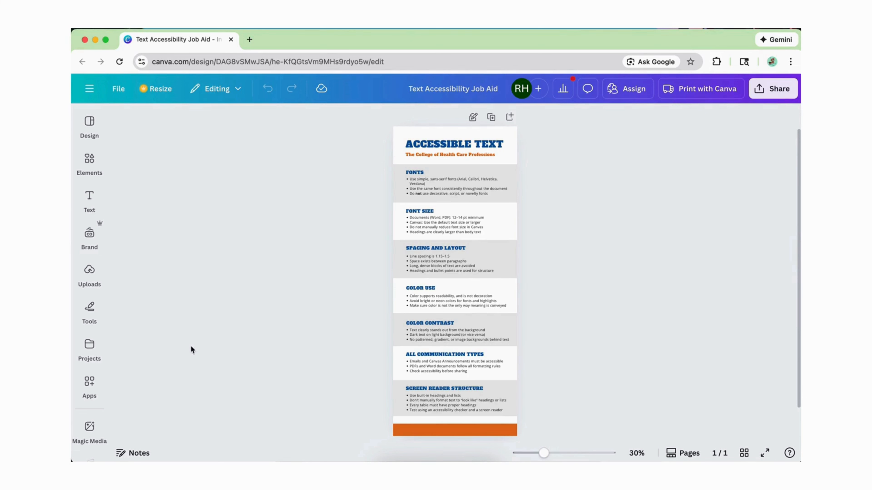
Step: Check the design's accessibility and review the elements listed with alternative text issues, closing the check when finished
left_click(124, 93)
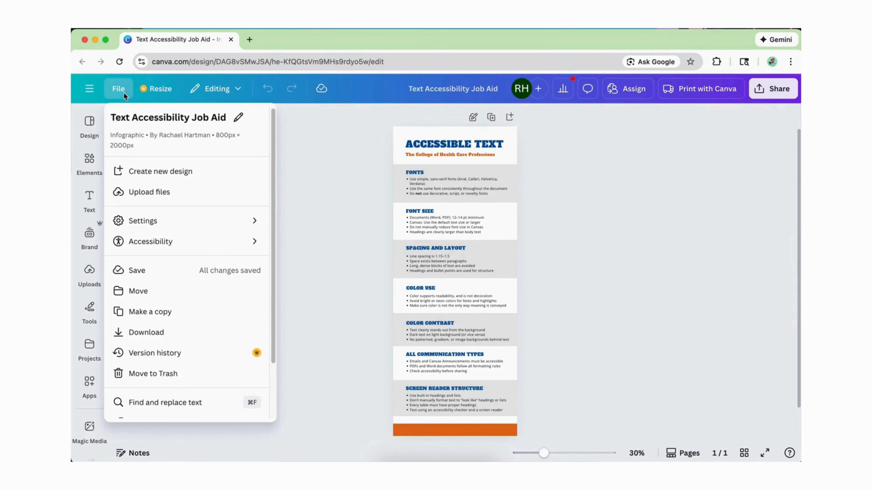
mouse_move(149, 243)
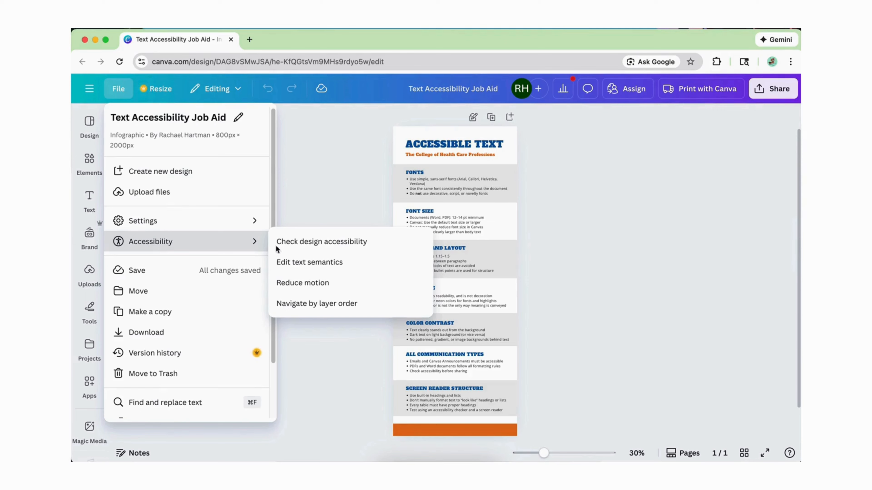
left_click(300, 243)
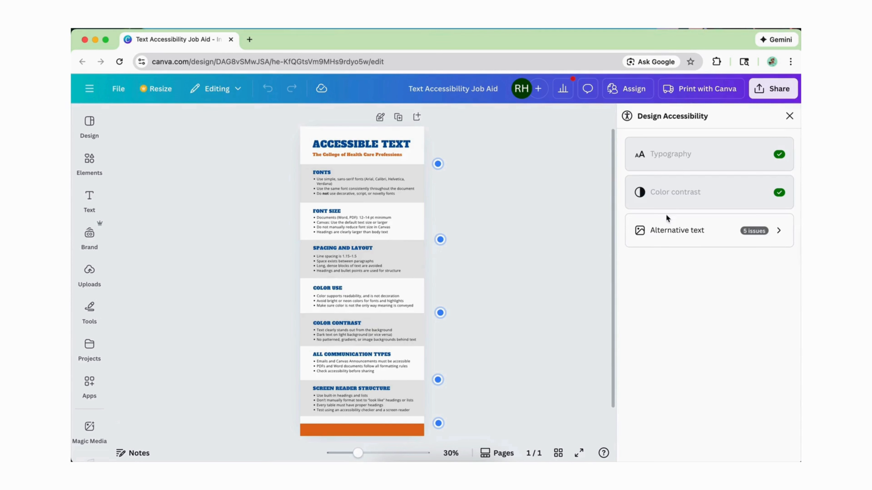
left_click(786, 236)
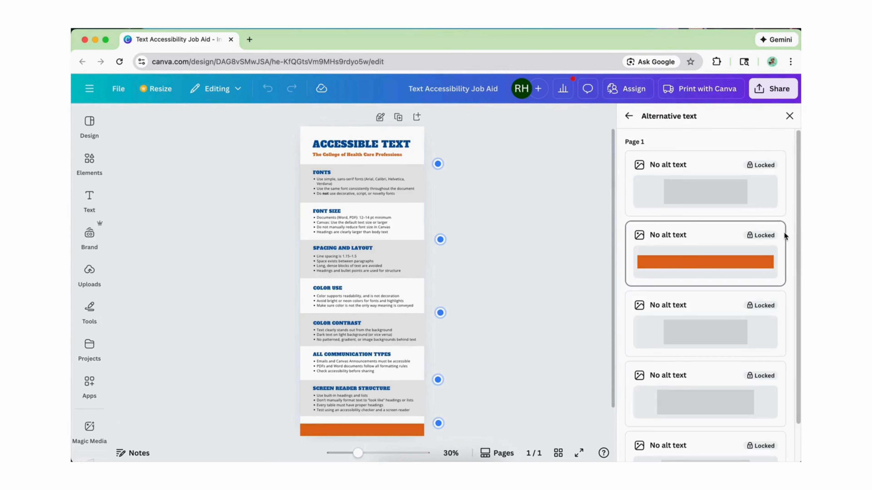
scroll(775, 284, "down", 3)
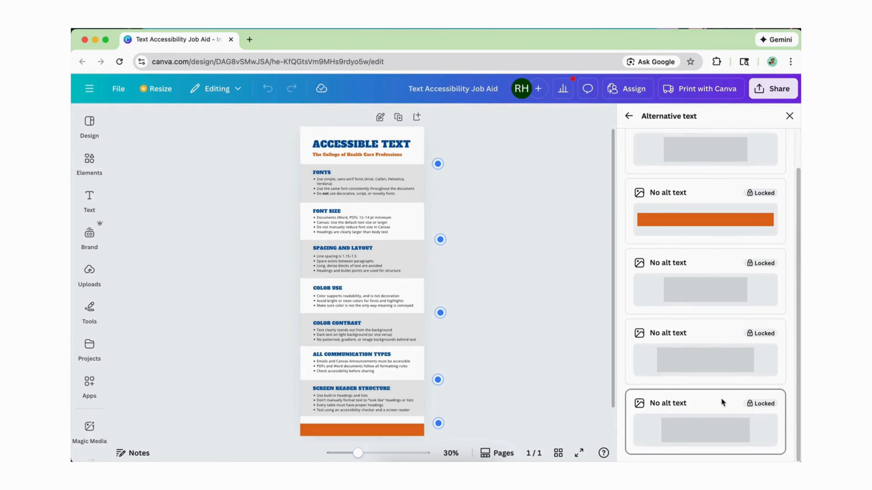
scroll(716, 325, "up", 3)
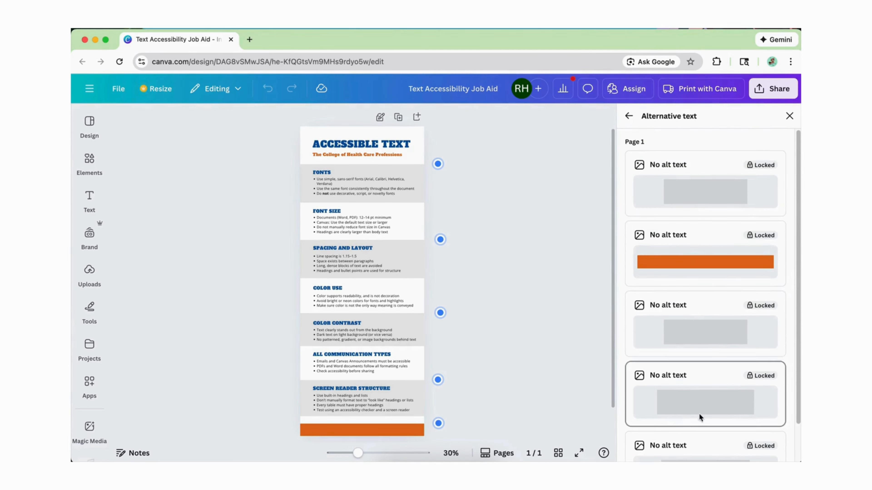
scroll(700, 438, "down", 3)
scroll(696, 377, "up", 3)
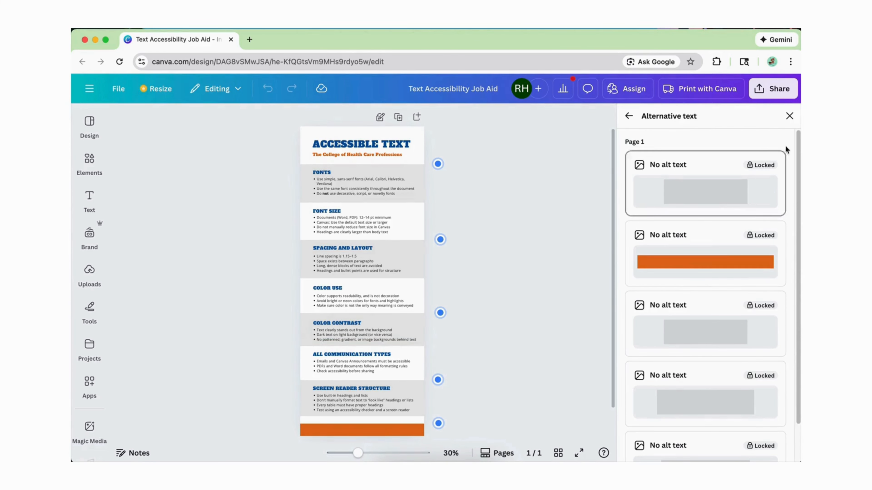
left_click(789, 116)
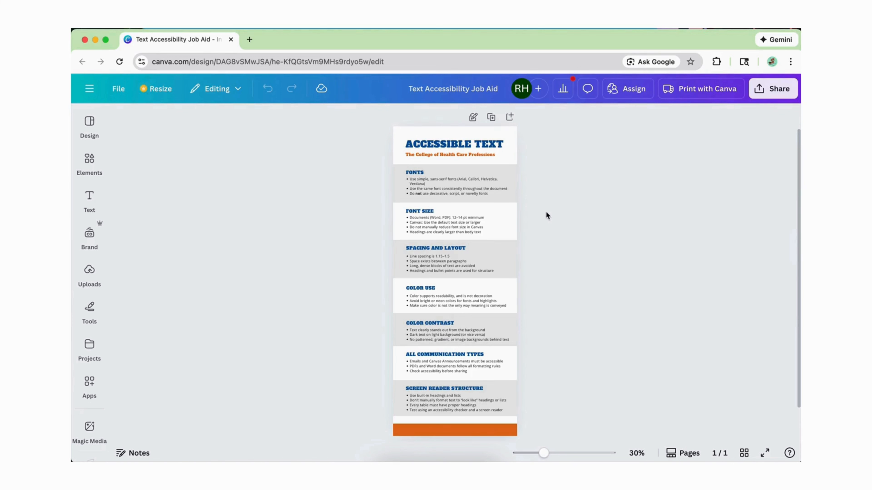
Step: Download the design as a PDF Print file with the RGB color profile and close the PDF preview
left_click(770, 92)
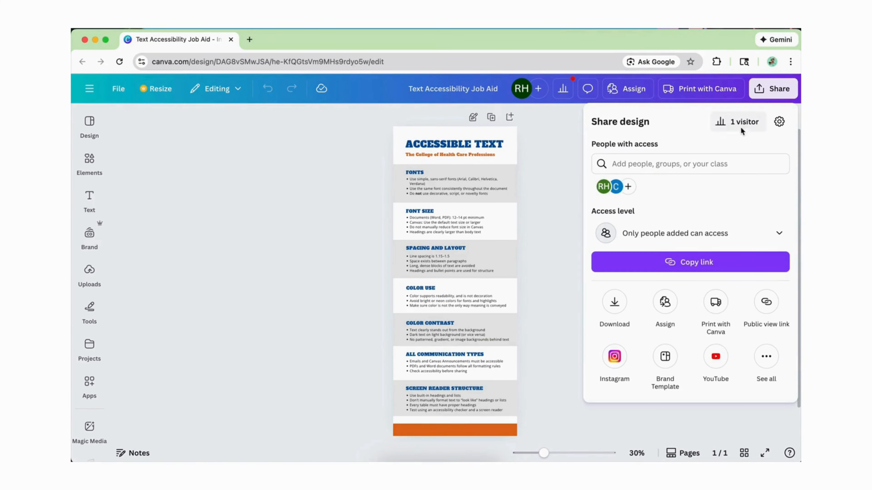
left_click(614, 301)
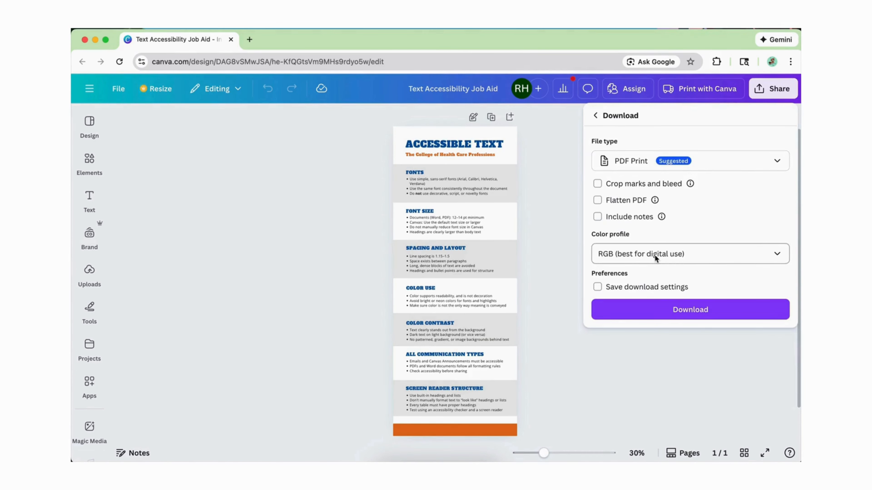
left_click(655, 304)
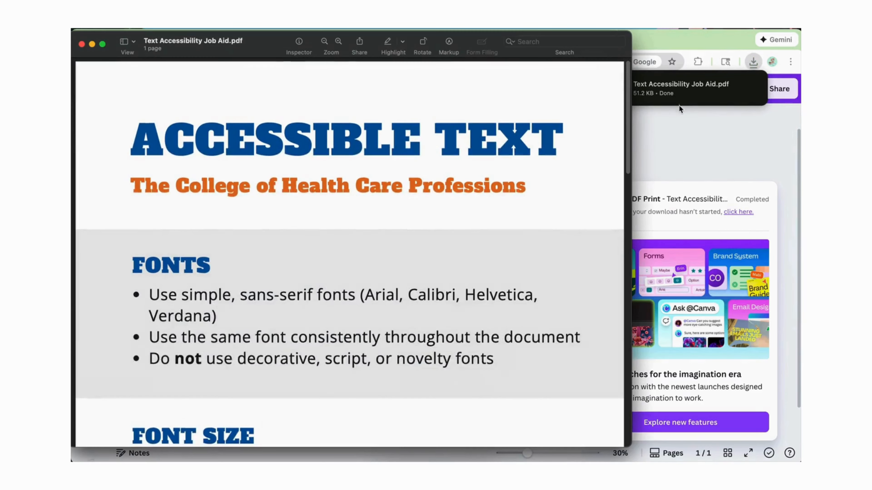
left_click(82, 44)
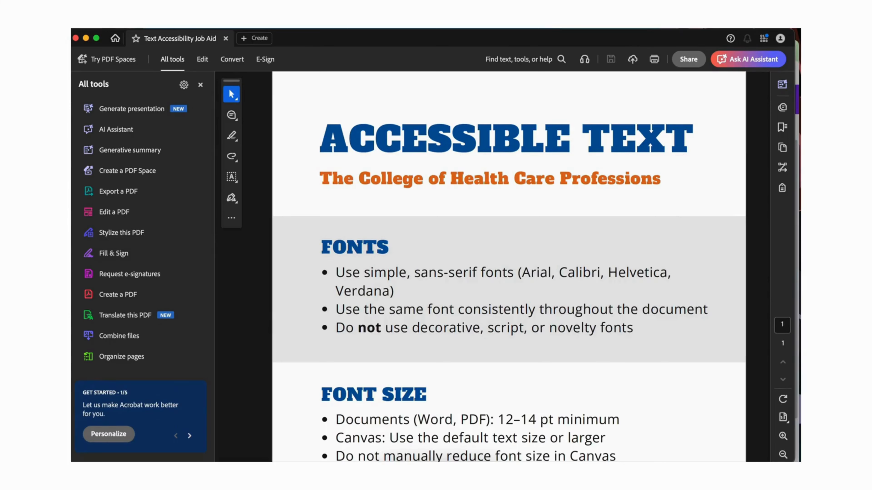
Step: In Adobe Acrobat, run the Prepare for accessibility check on all pages of the job aid, creating an accessibility report
scroll(416, 333, "down", 15)
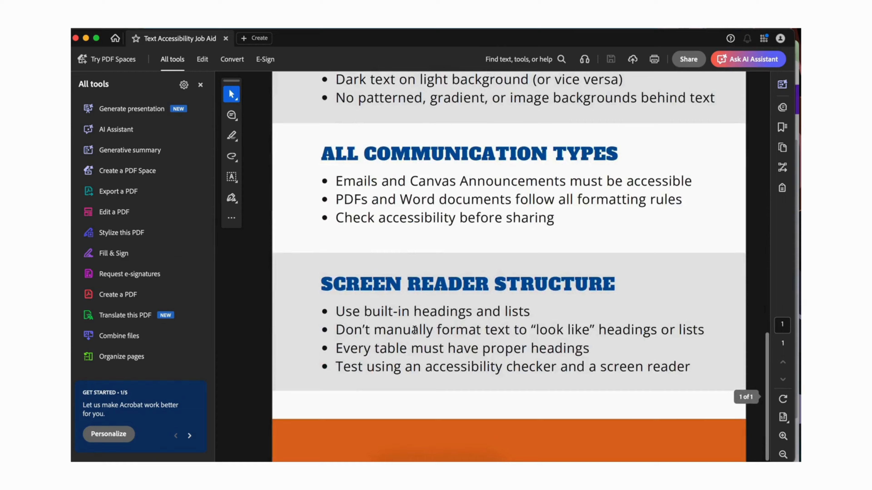
scroll(415, 333, "up", 20)
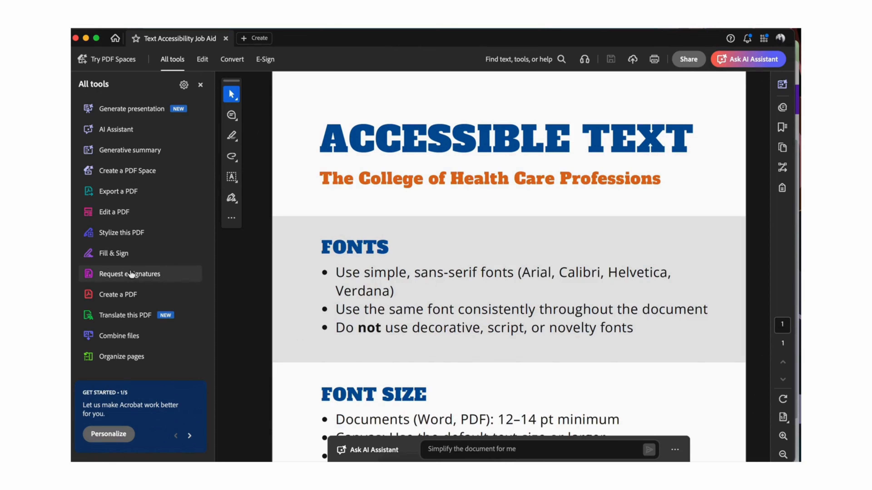
scroll(124, 343, "down", 3)
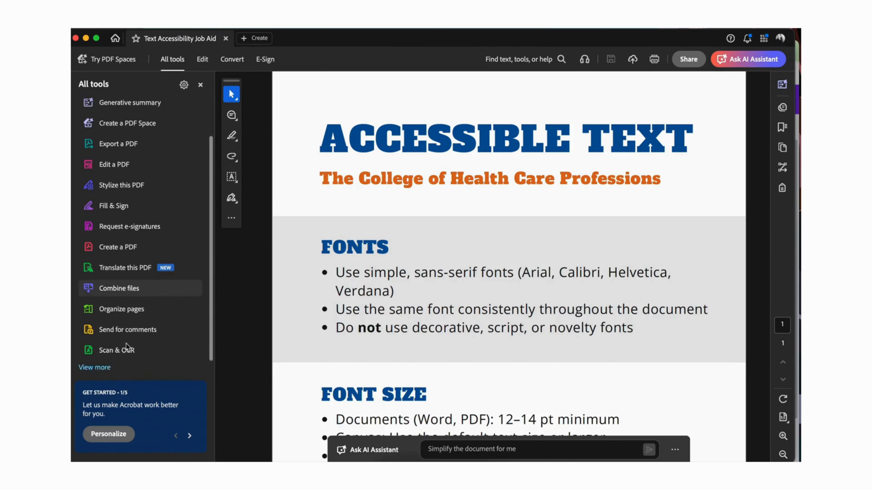
left_click(95, 355)
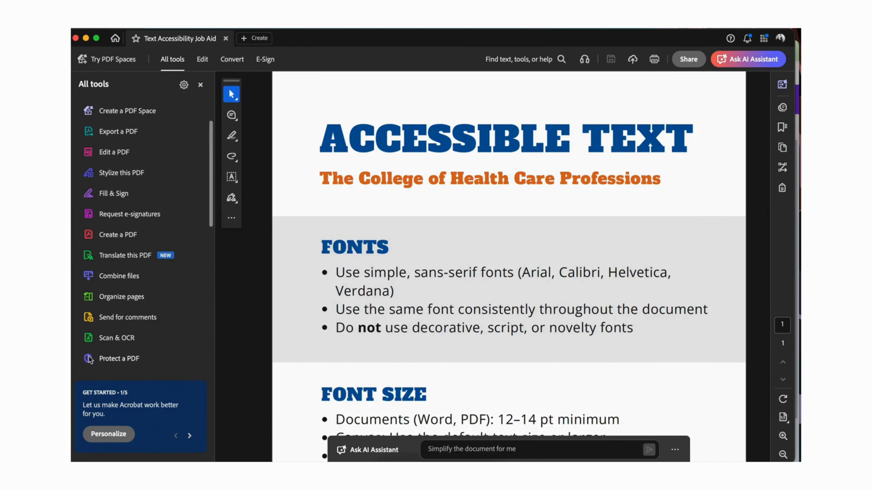
scroll(142, 338, "down", 10)
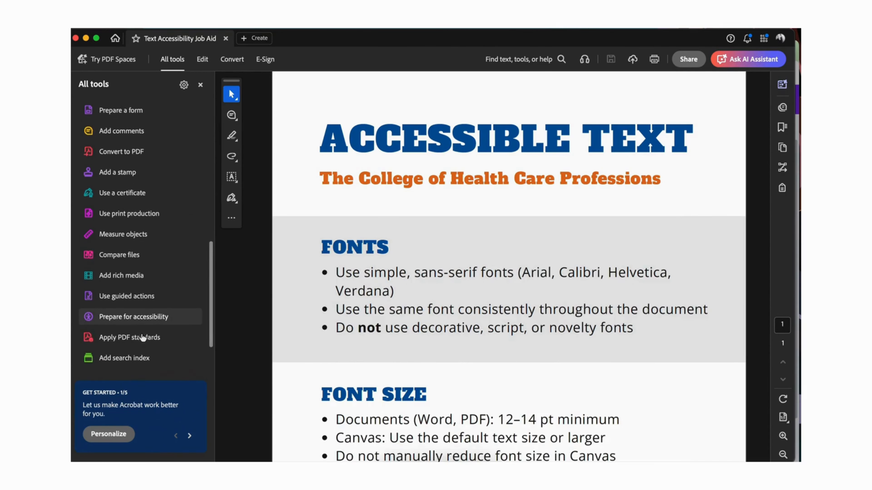
left_click(137, 274)
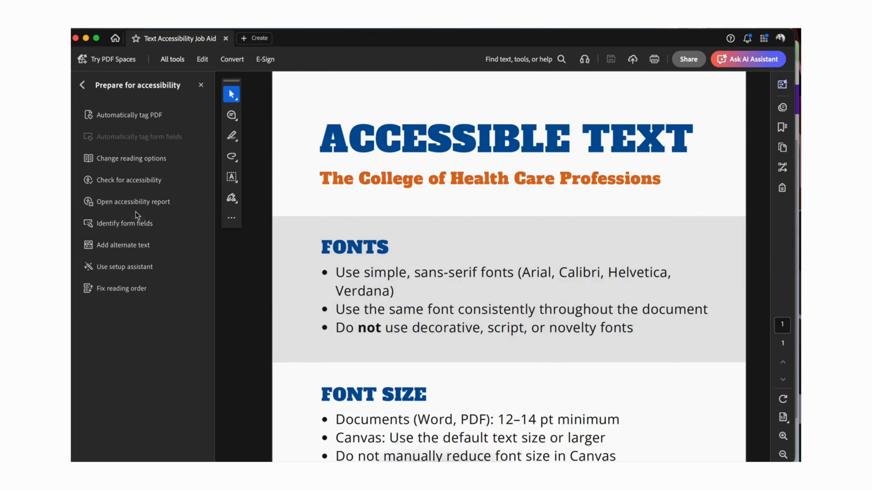
left_click(134, 178)
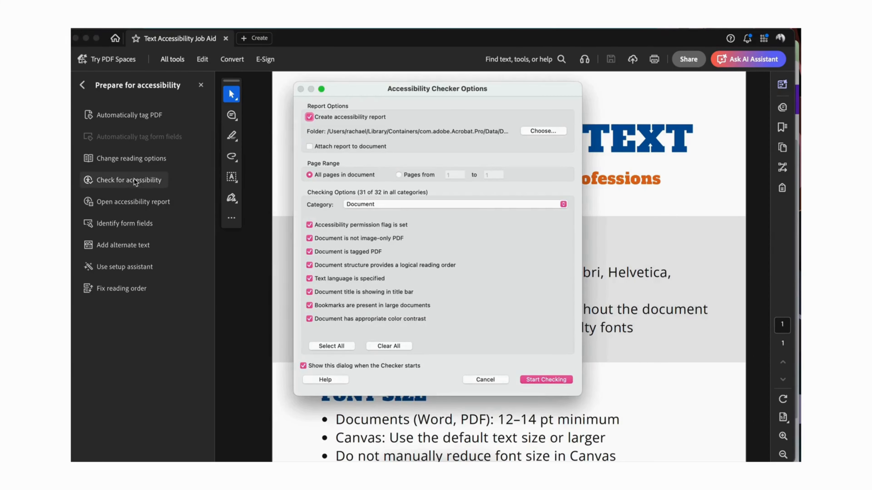
left_click(551, 380)
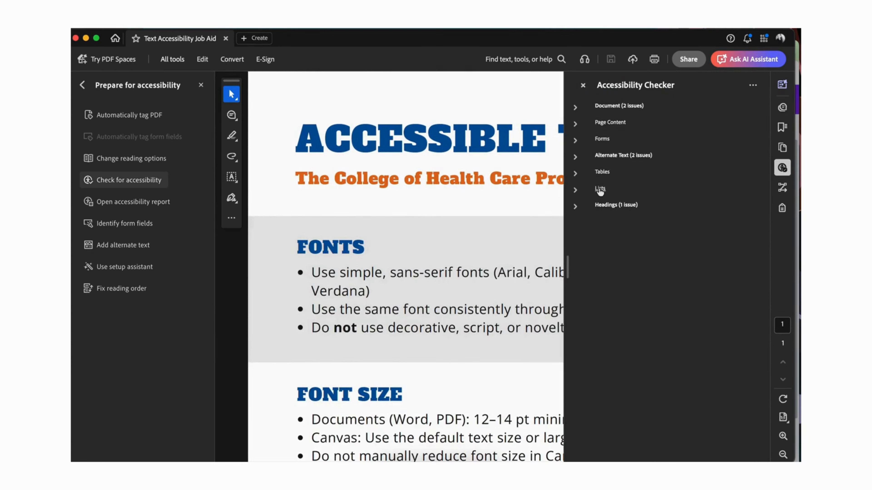
Step: Expand the Document and Alternate Text results in the accessibility check and mark the Color contrast rule as Pass
left_click(574, 109)
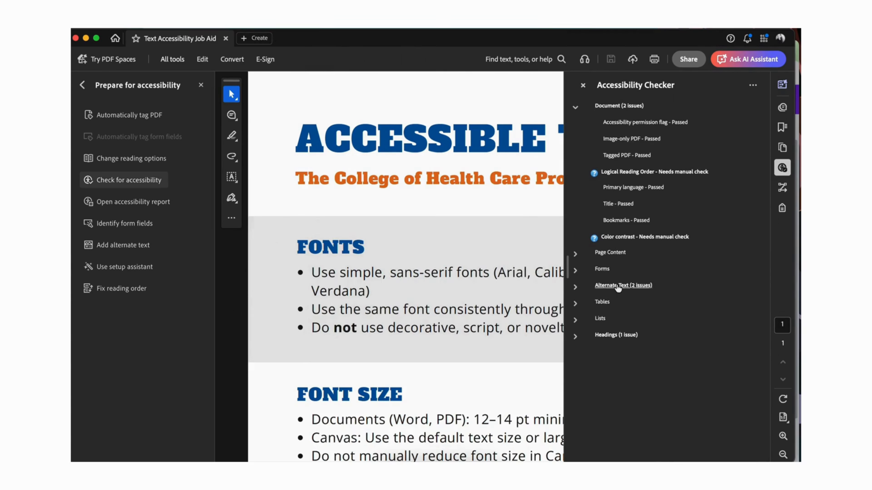
left_click(576, 287)
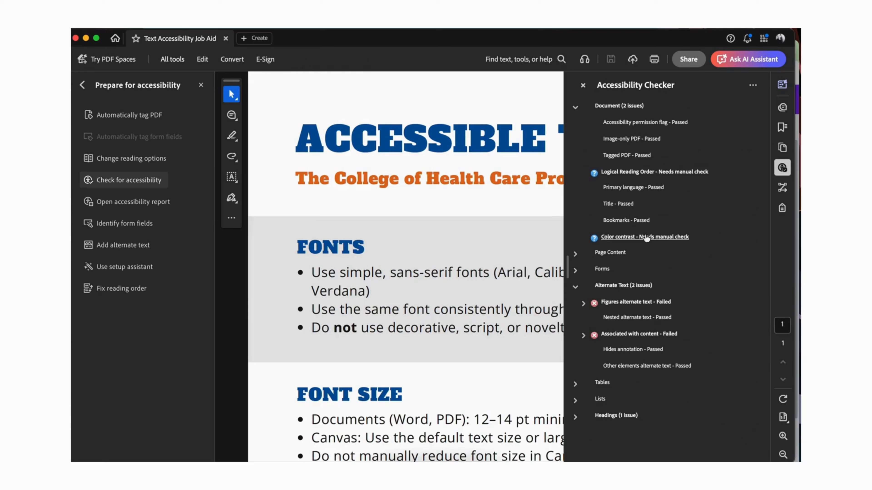
left_click(647, 242)
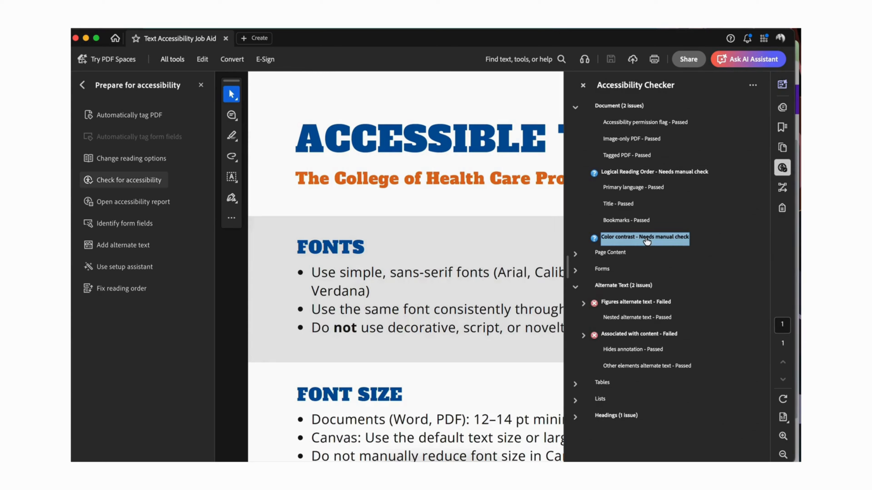
right_click(645, 237)
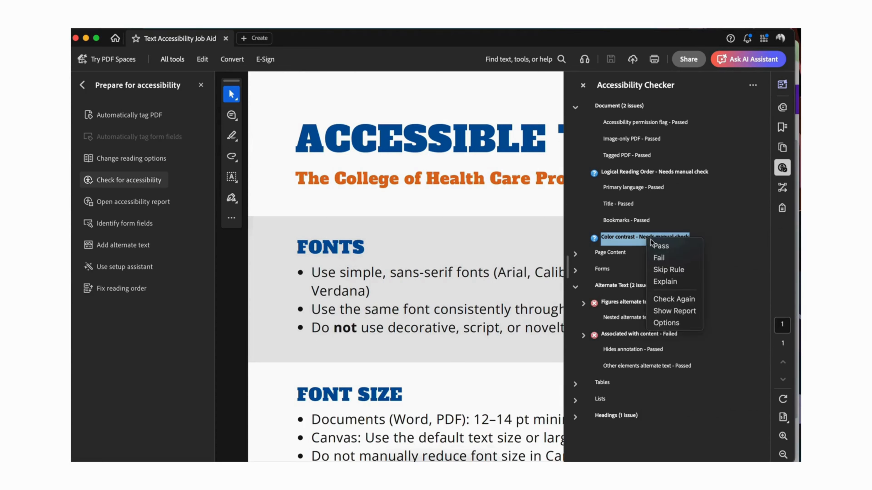
left_click(655, 245)
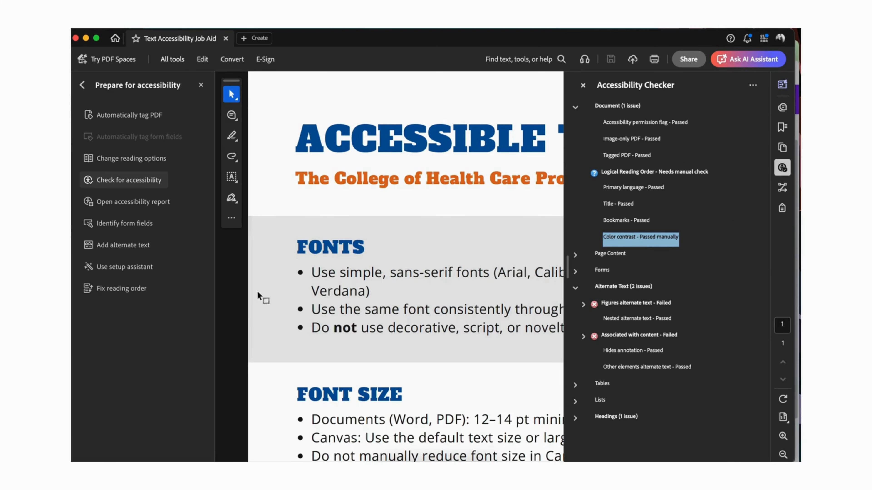
Step: Open the Reading Order tool with its order list and move its dialog clear of the page content
left_click(139, 290)
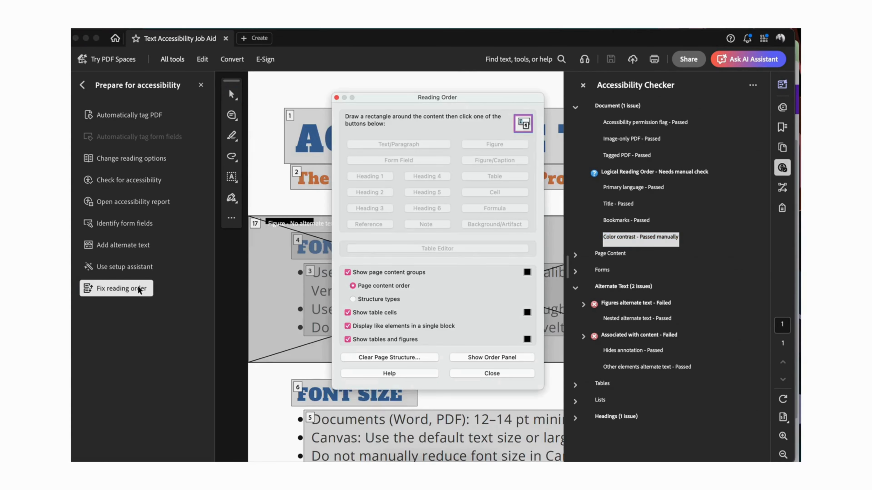
left_click(482, 358)
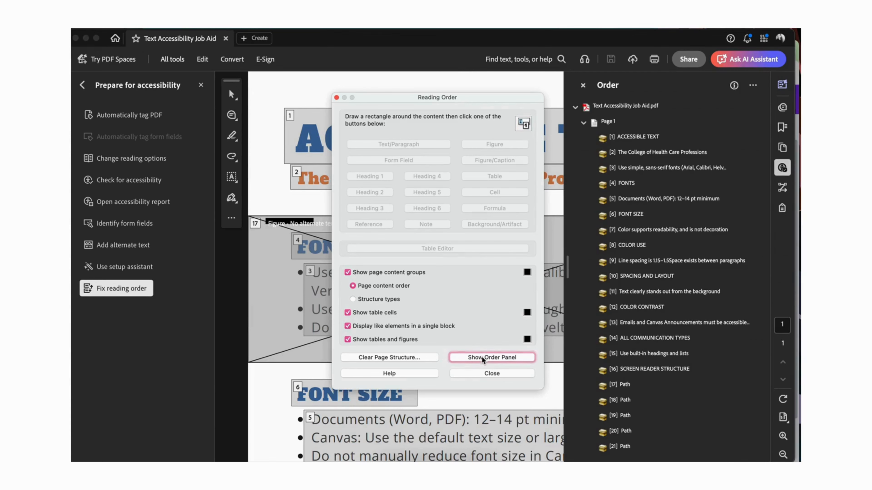
left_click_drag(499, 100, 176, 173)
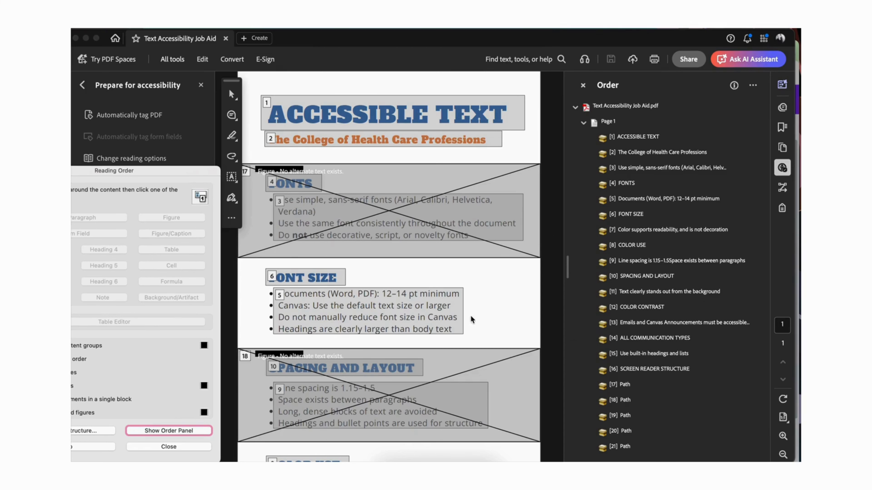
Step: Examine the numbered content blocks and figures down the page against the order list to judge the logical reading order
scroll(470, 315, "down", 1)
scroll(469, 314, "up", 1)
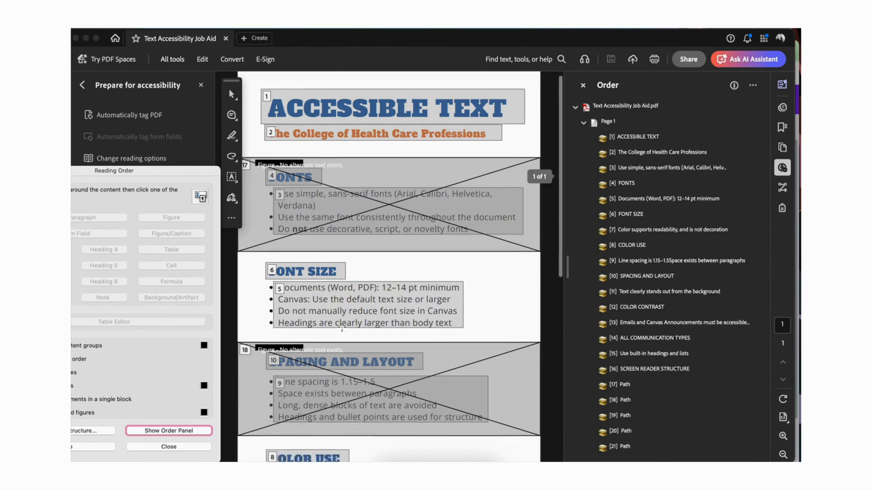
scroll(343, 175, "down", 10)
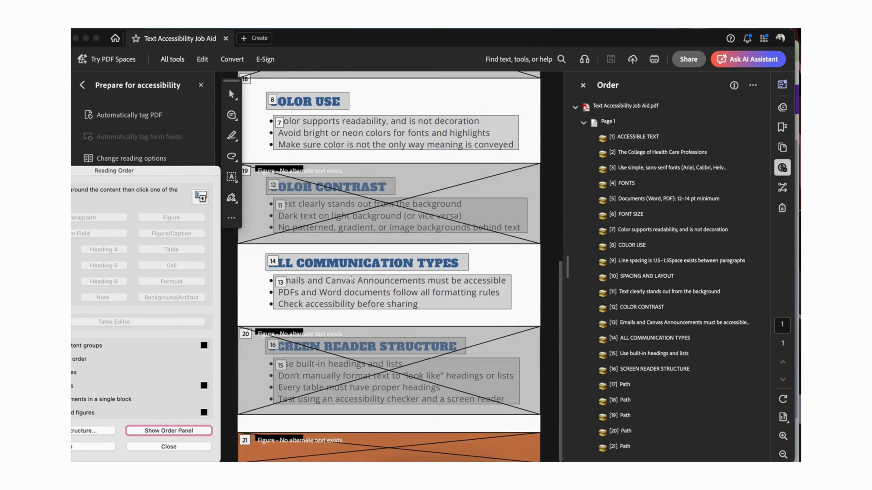
scroll(352, 282, "up", 5)
scroll(351, 279, "up", 15)
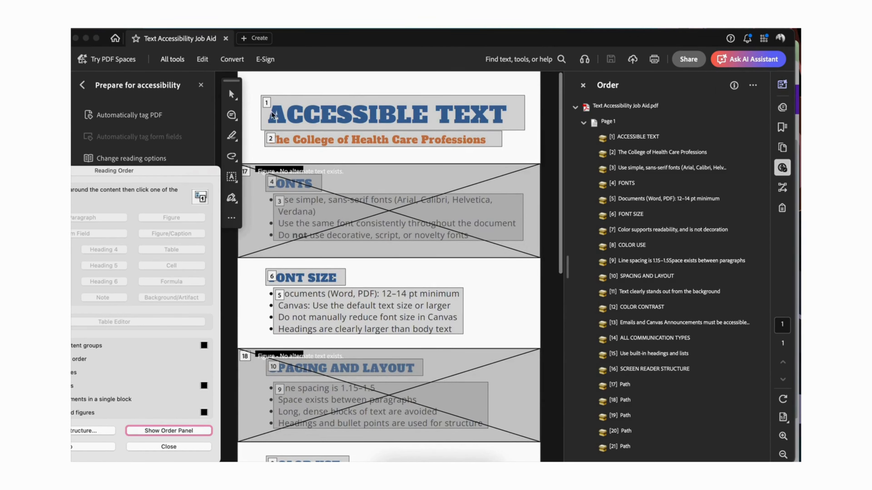
scroll(285, 156, "down", 1)
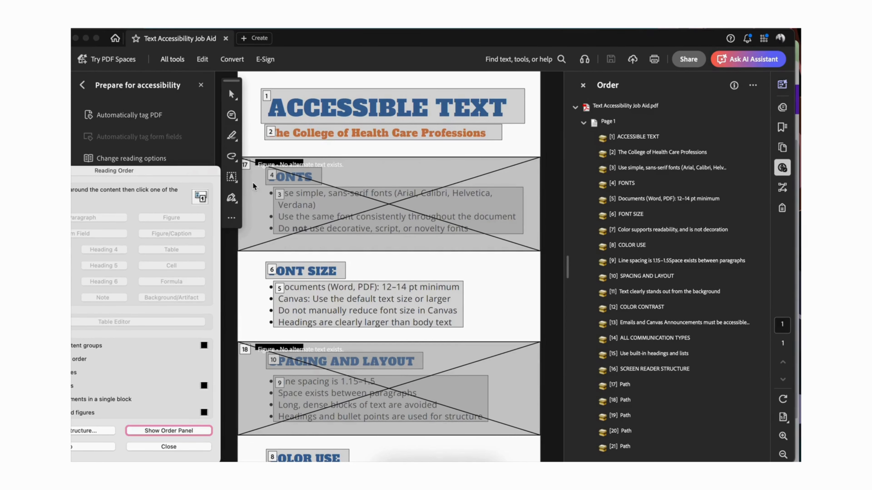
scroll(304, 337, "down", 5)
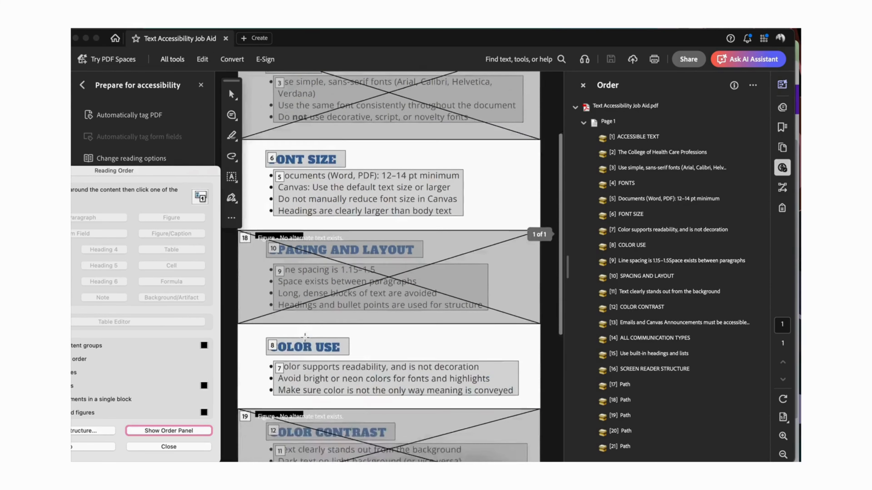
scroll(305, 337, "down", 10)
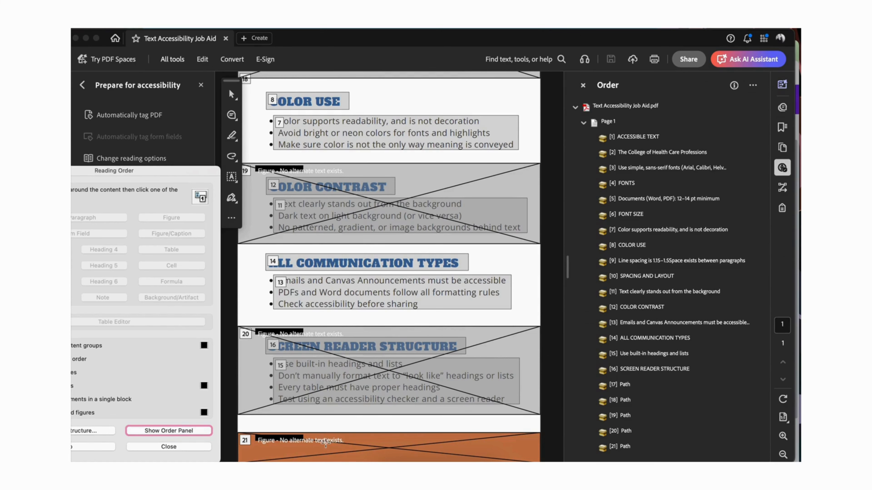
scroll(324, 445, "up", 5)
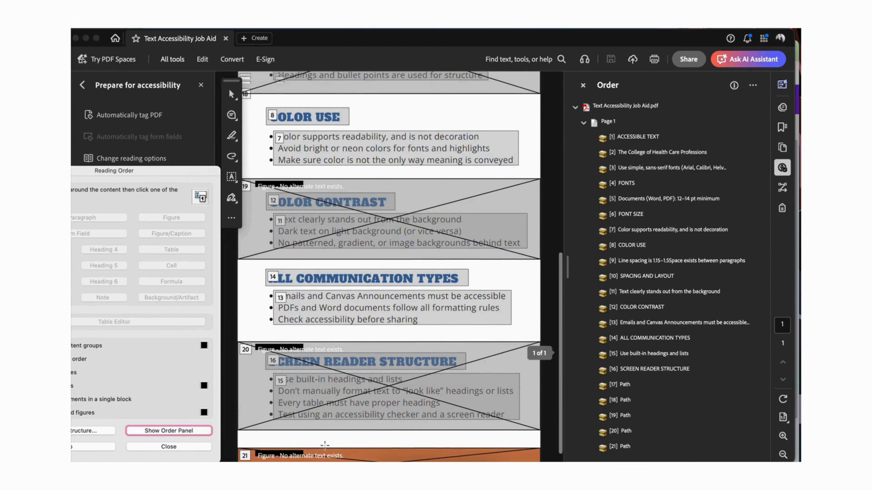
Step: Delete the decorative Path figures behind the FONTS and SPACING AND LAYOUT sections from the page's reading order
scroll(335, 400, "up", 10)
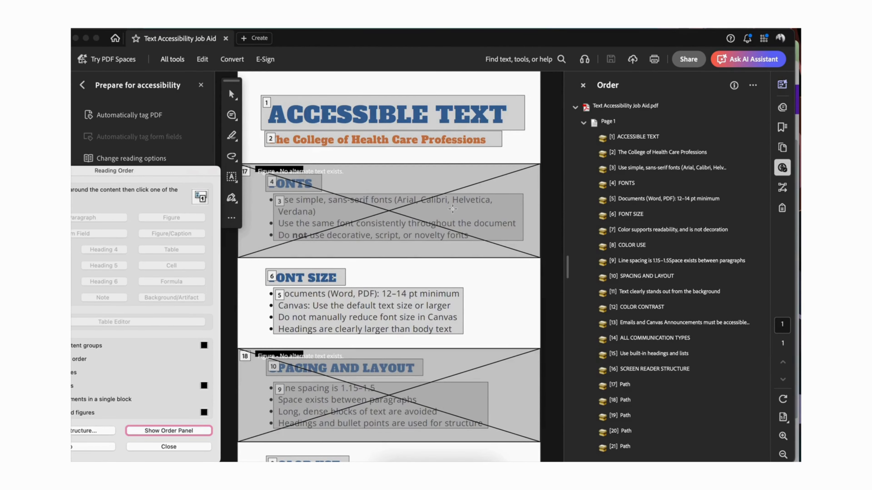
scroll(500, 272, "down", 14)
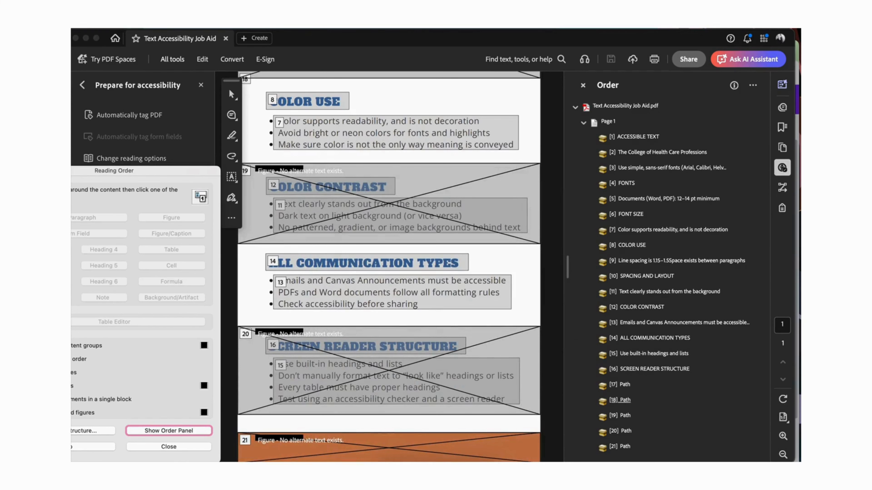
left_click(623, 386)
key("Delete")
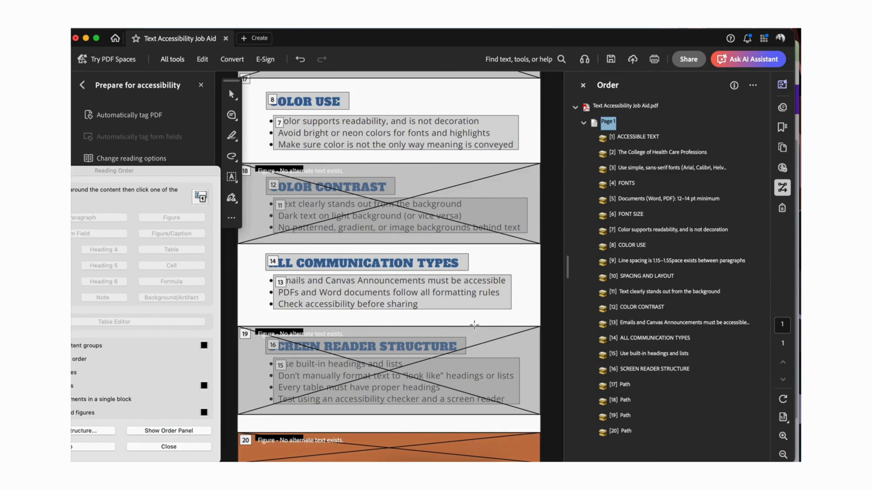
scroll(477, 332, "up", 14)
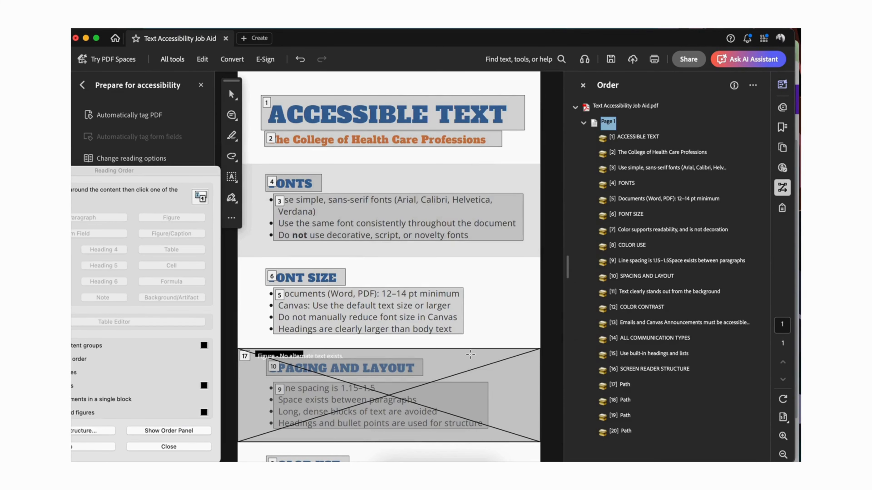
scroll(470, 366, "down", 5)
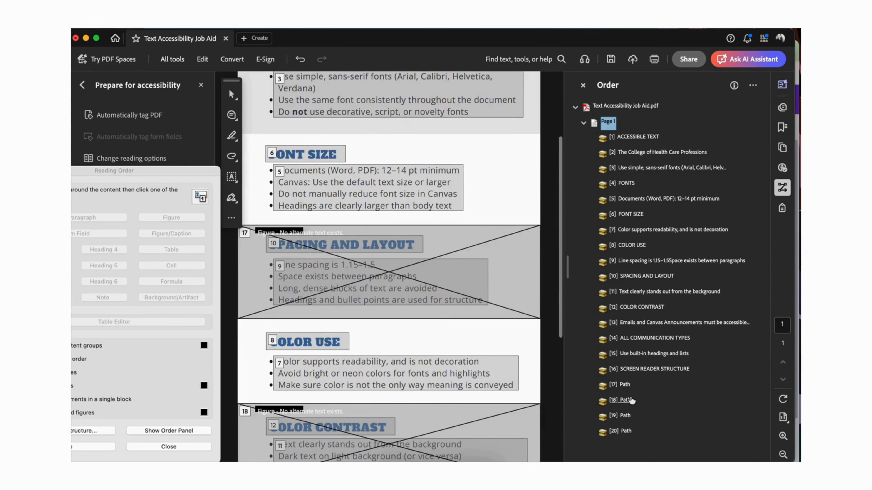
left_click(624, 385)
key("Delete")
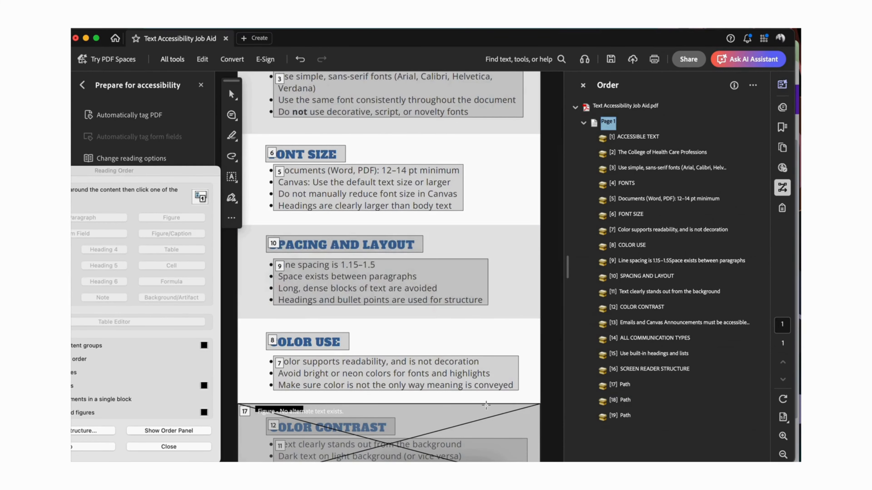
Step: Delete the remaining Path figures for the orange footer, SCREEN READER STRUCTURE and COLOR CONTRAST sections from the reading order
scroll(481, 412, "down", 10)
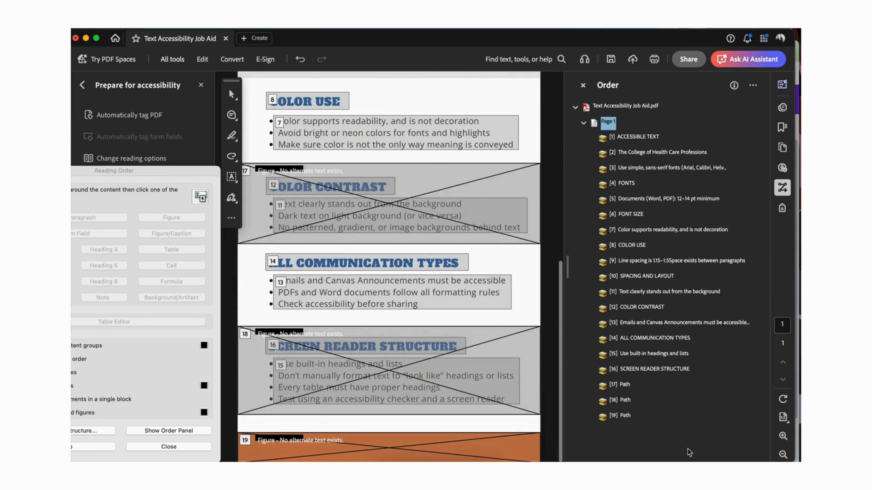
left_click(624, 415)
key("Delete")
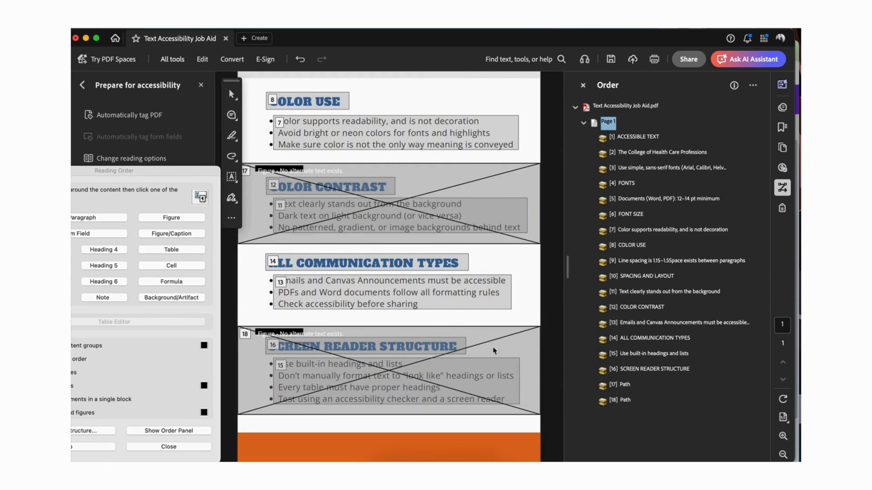
left_click(624, 400)
key("Delete")
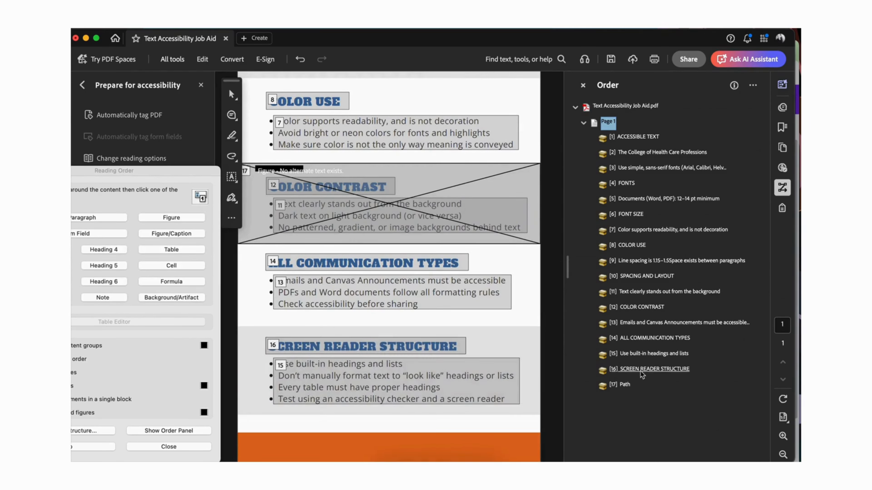
left_click(627, 386)
key("Delete")
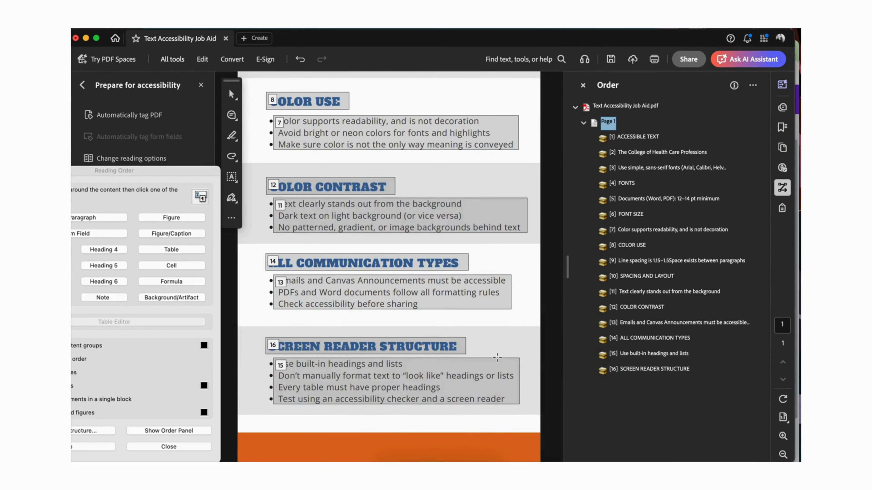
Step: Move the FONTS and FONT SIZE headings ahead of their own bullet text in the reading order
scroll(497, 358, "up", 10)
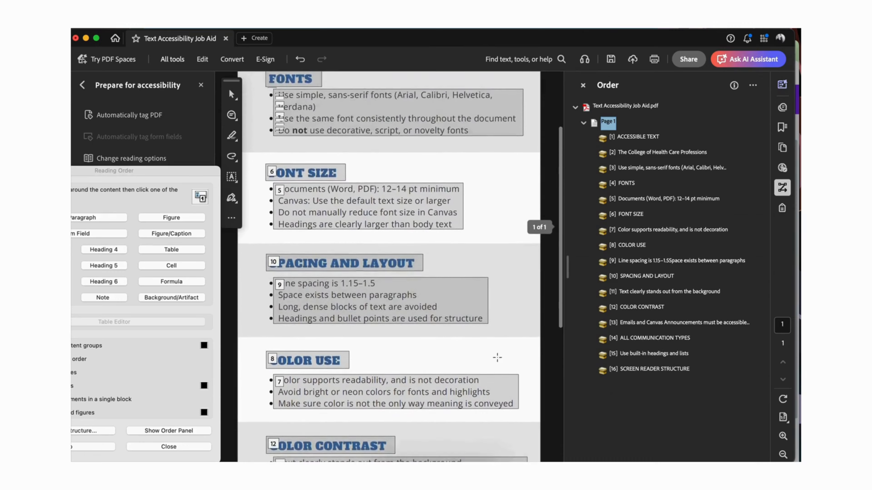
scroll(496, 357, "up", 4)
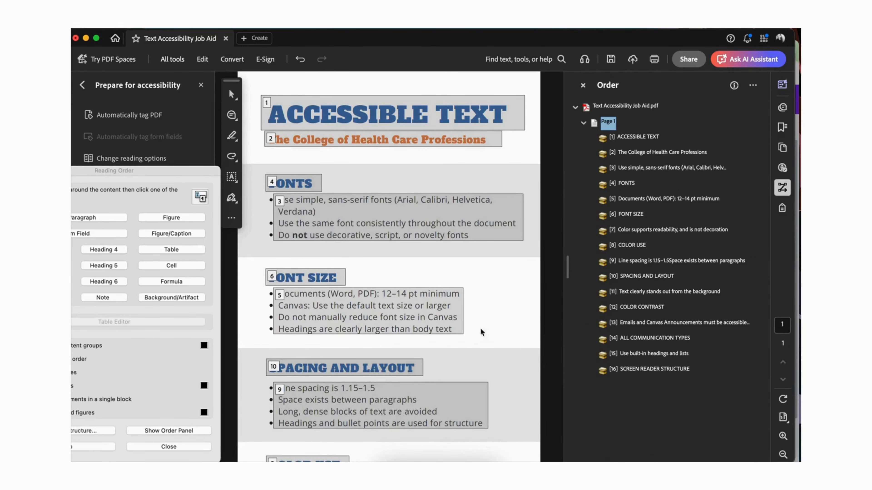
scroll(484, 338, "down", 4)
scroll(483, 335, "down", 5)
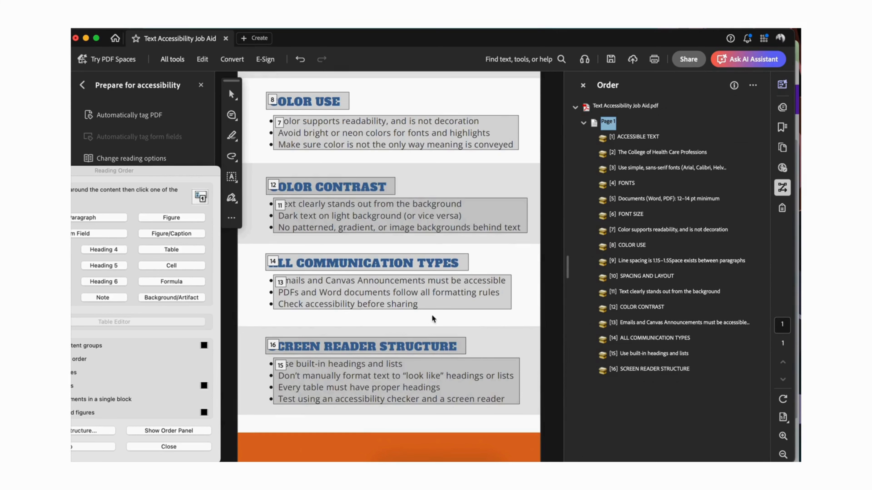
scroll(434, 319, "up", 5)
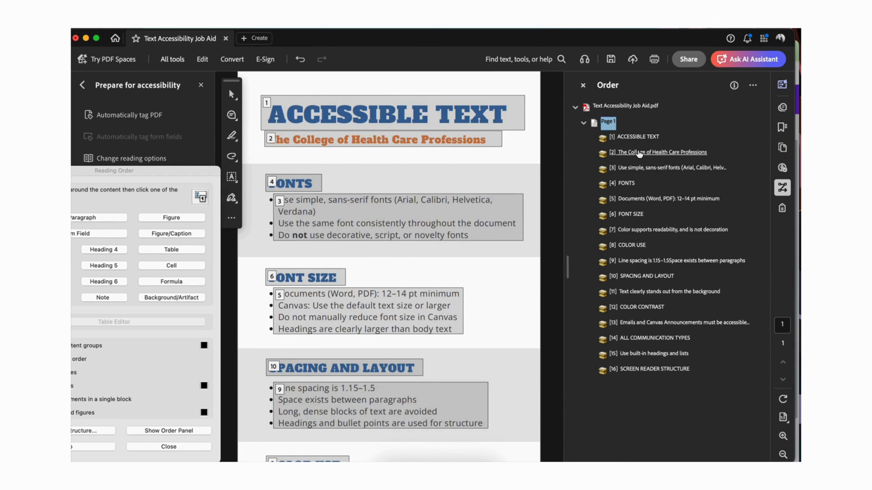
left_click_drag(631, 183, 630, 161)
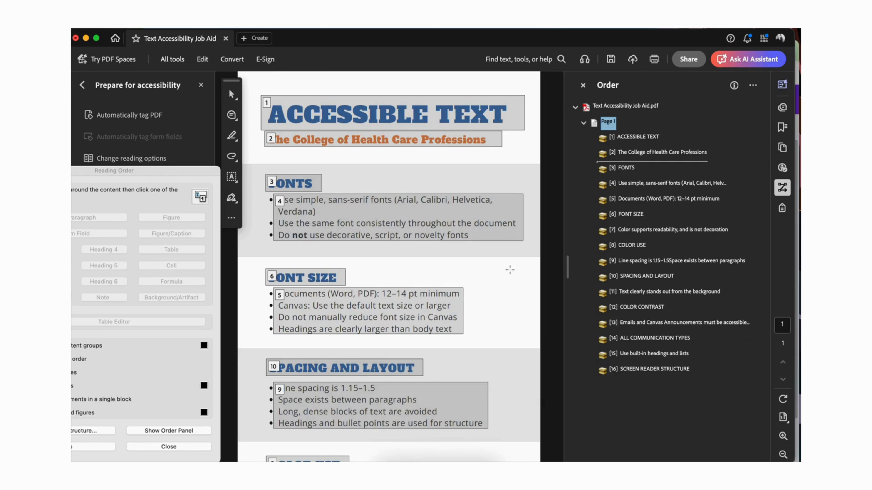
left_click_drag(625, 215, 624, 194)
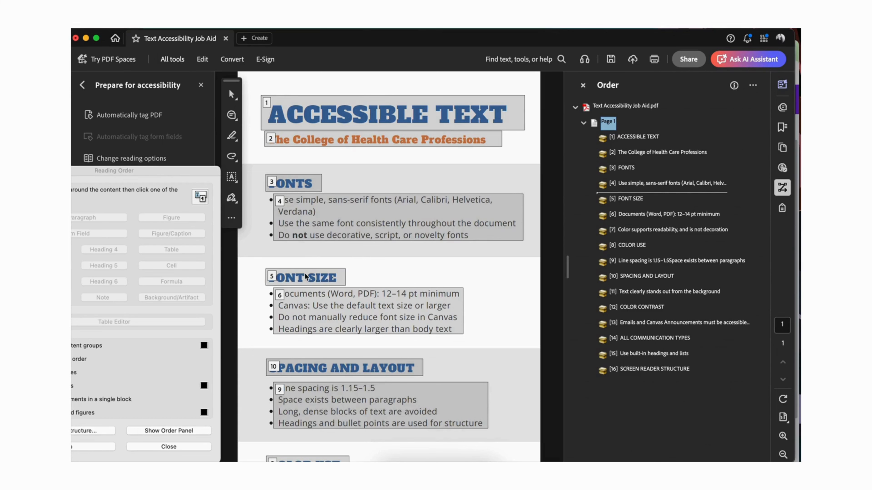
Step: Move the SPACING AND LAYOUT and COLOR USE headings ahead of their own bullet text in the reading order
scroll(323, 313, "down", 5)
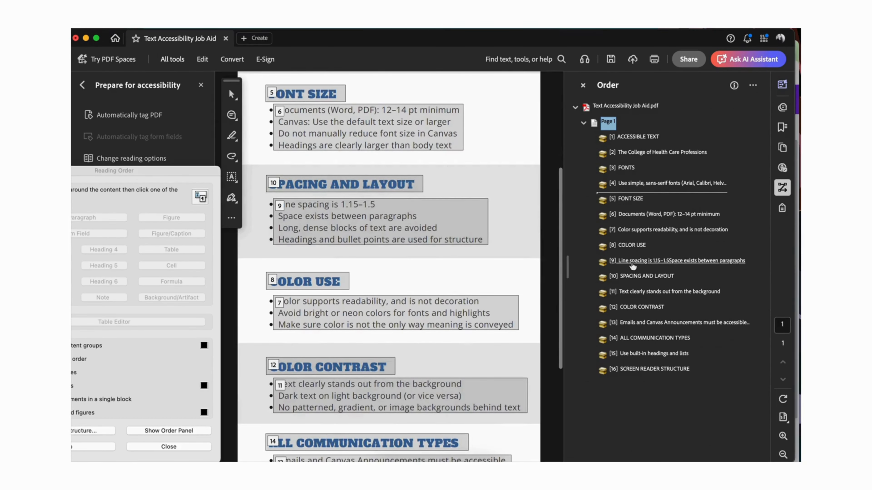
left_click_drag(631, 277, 631, 256)
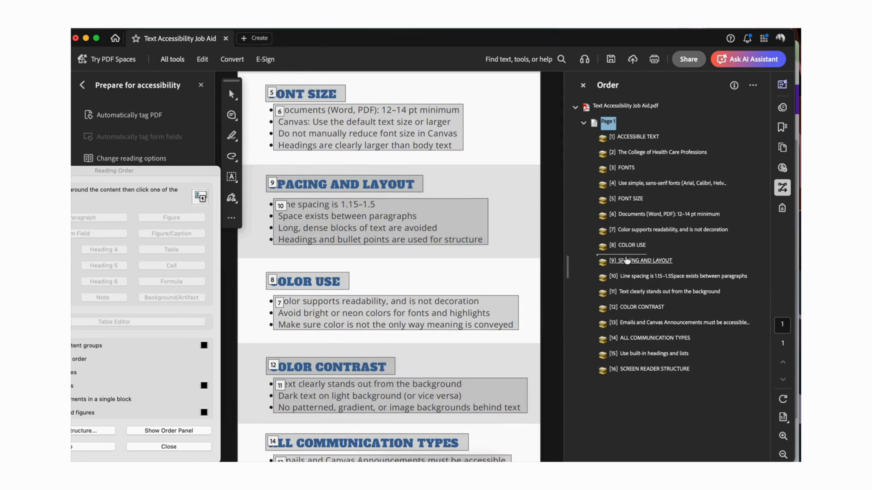
scroll(347, 241, "down", 4)
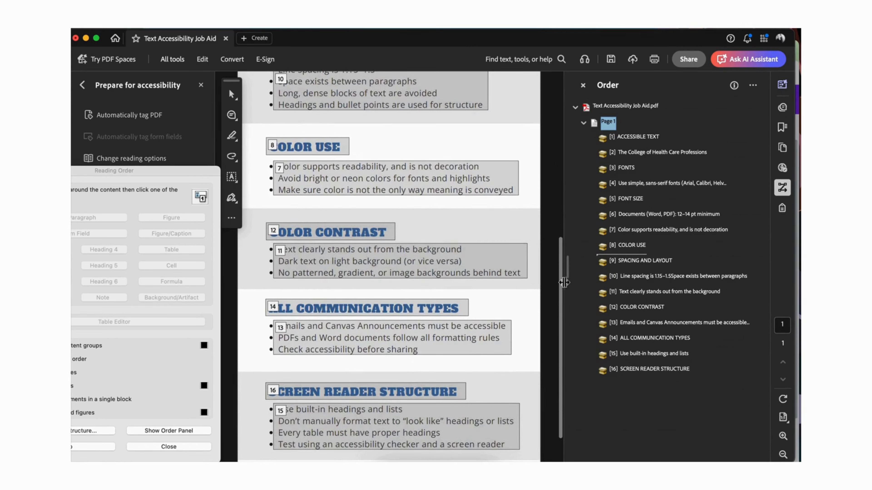
left_click_drag(635, 250, 632, 226)
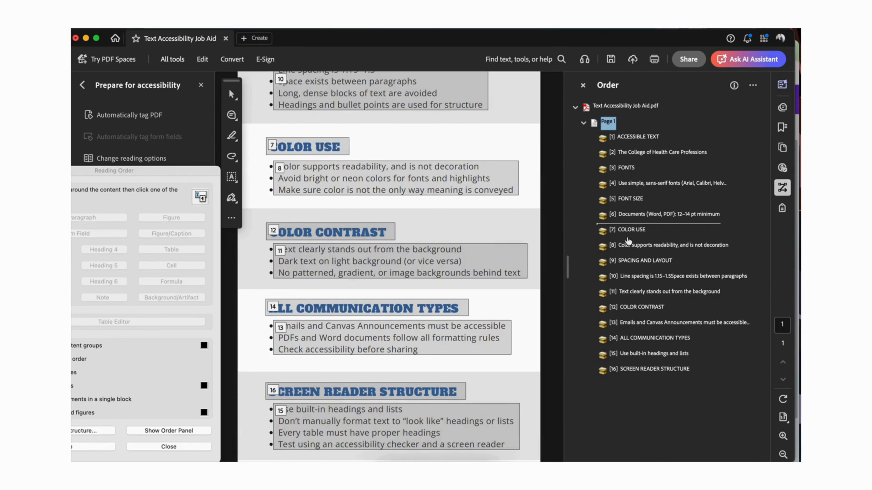
Step: Move the SPACING AND LAYOUT heading directly below COLOR USE, and the COLOR CONTRAST heading ahead of its bullet text
left_click_drag(634, 261, 631, 241)
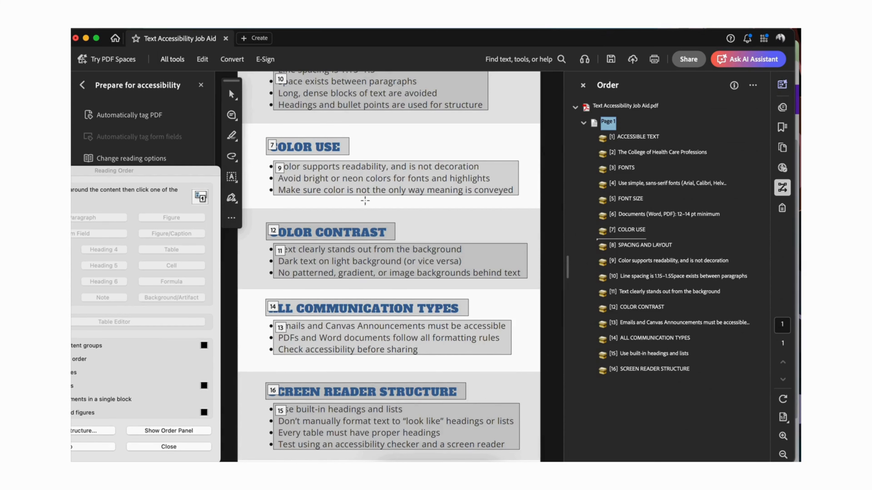
scroll(532, 247, "down", 2)
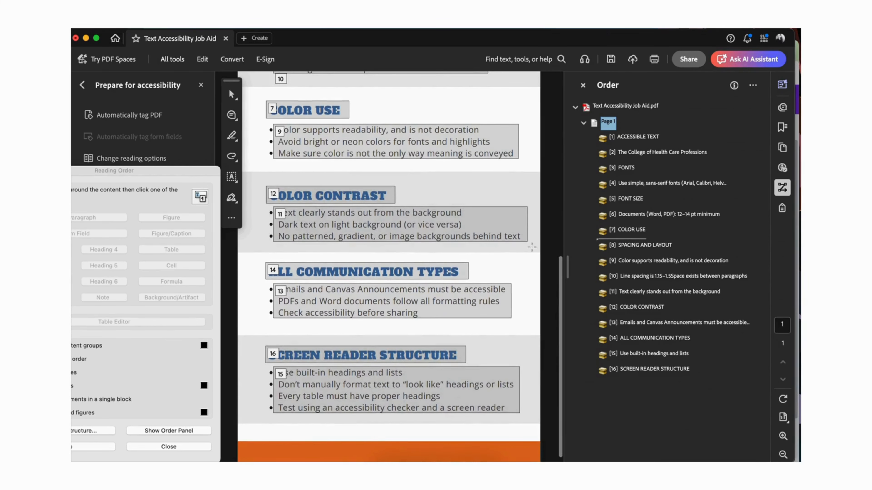
left_click(637, 306)
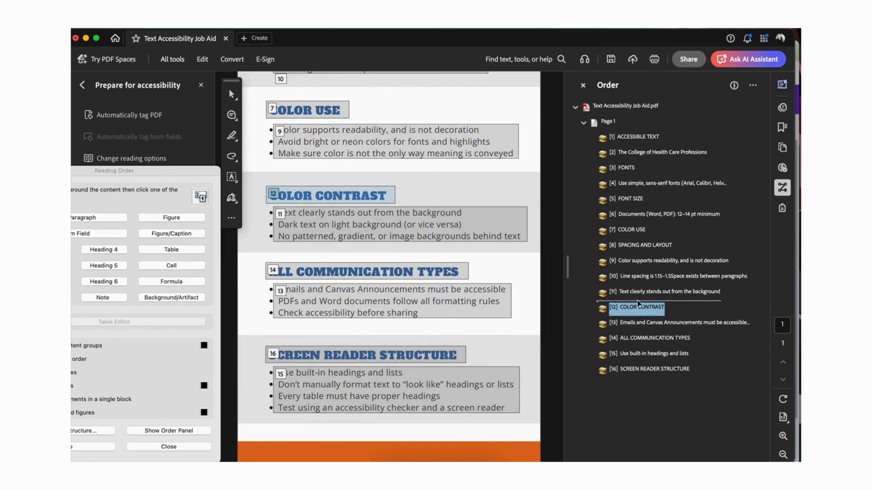
left_click_drag(637, 303, 637, 287)
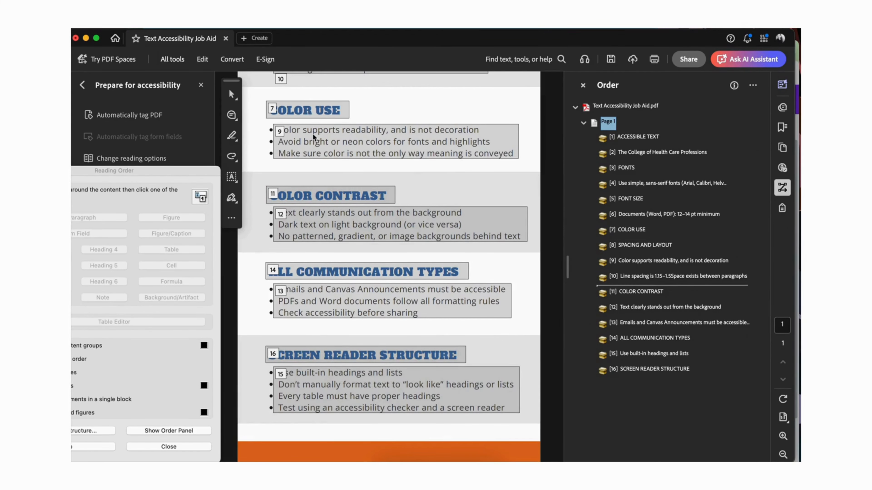
Step: Move the SPACING AND LAYOUT heading and its line spacing bullet text ahead of the COLOR USE heading in the reading order
scroll(313, 133, "up", 6)
scroll(312, 133, "up", 3)
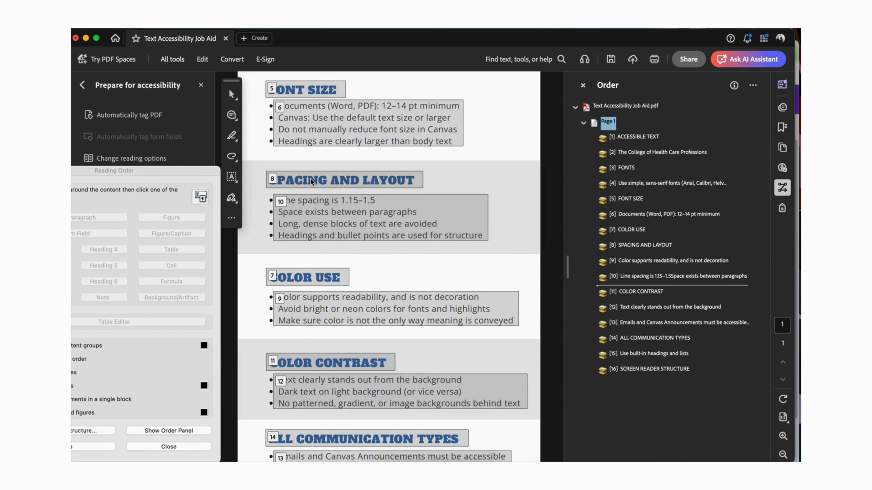
left_click(641, 245)
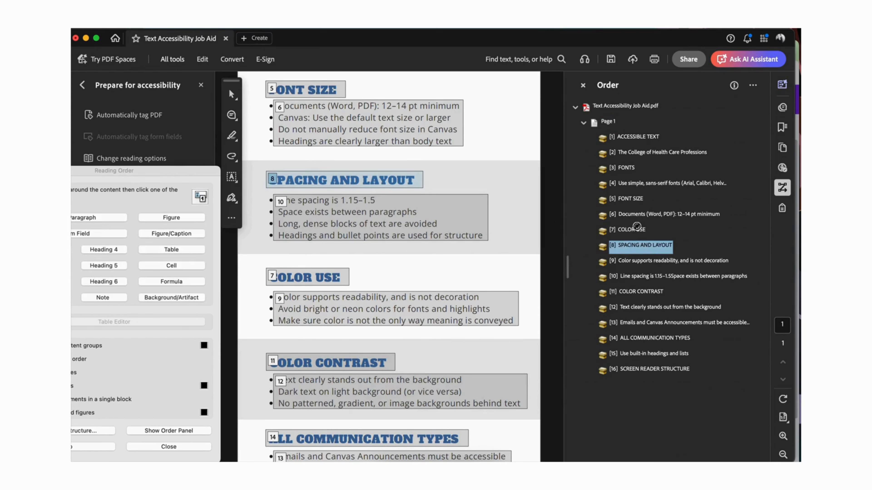
left_click_drag(637, 226, 629, 227)
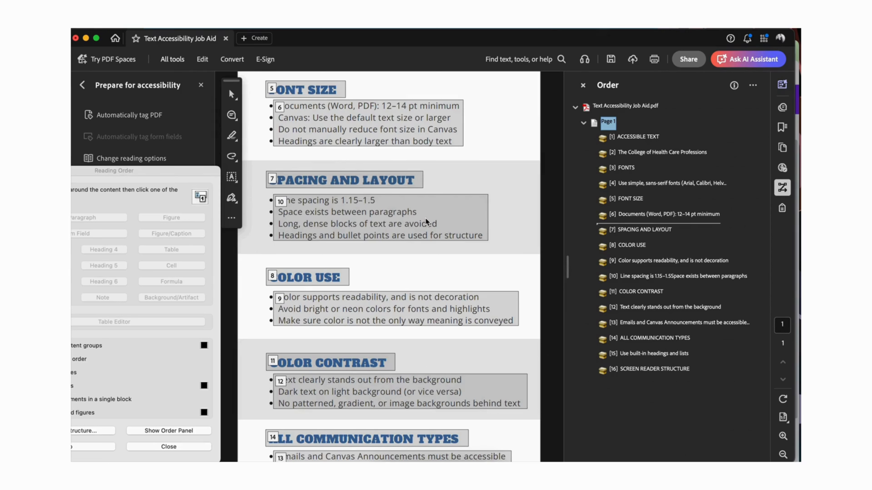
left_click_drag(648, 277, 636, 242)
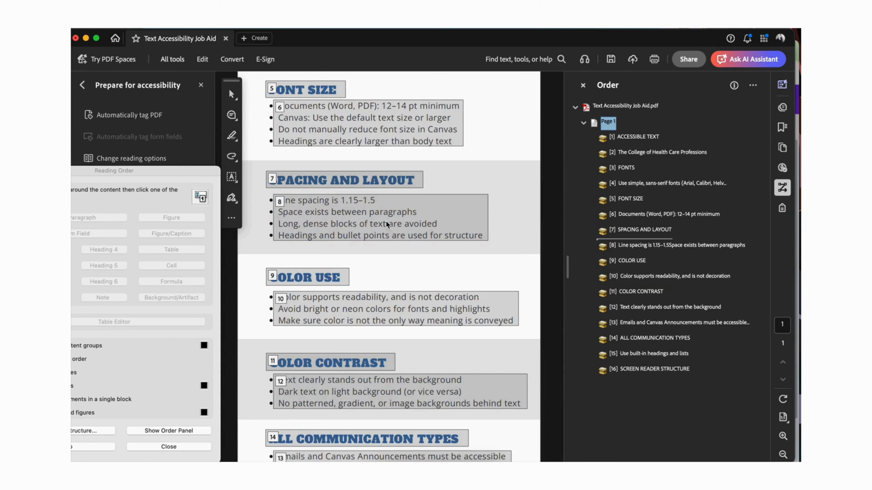
Step: Move the ALL COMMUNICATION TYPES and SCREEN READER STRUCTURE headings ahead of their own bullet text in the reading order
scroll(338, 285, "down", 5)
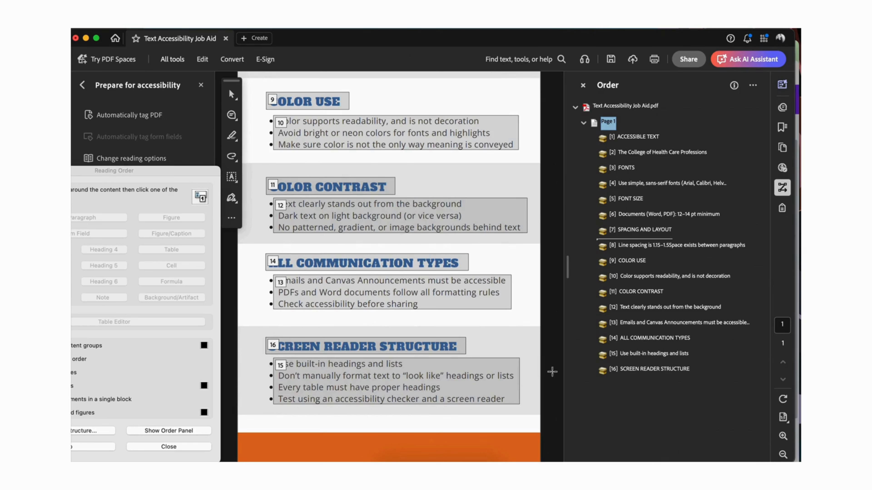
left_click_drag(637, 342, 638, 320)
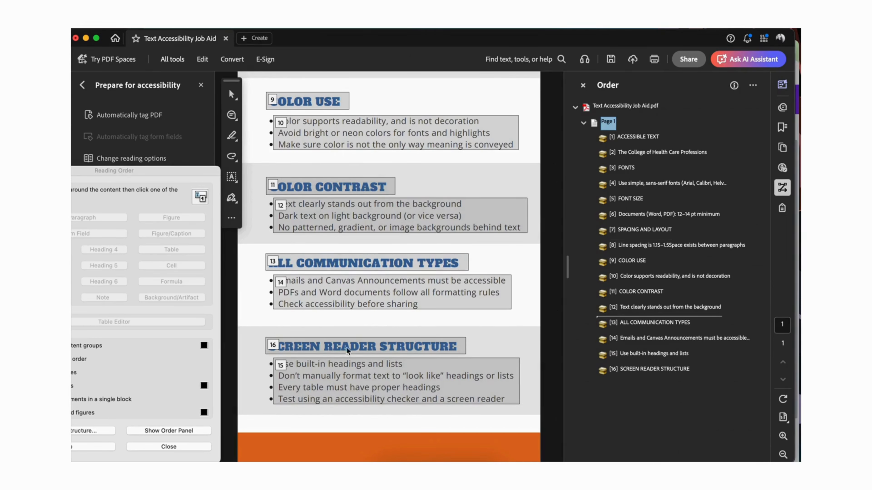
left_click_drag(628, 370, 627, 352)
Step: Check the block numbering down the whole page and close the Reading Order dialog and the order list
scroll(338, 359, "up", 10)
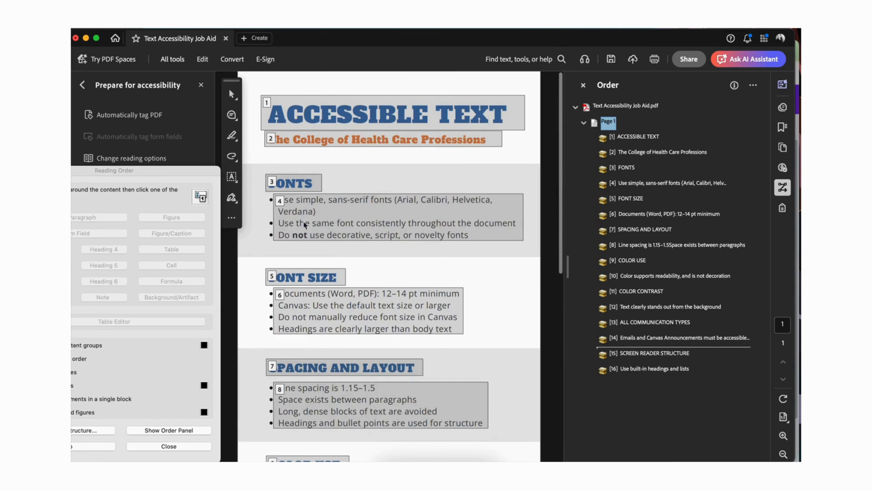
scroll(304, 225, "down", 8)
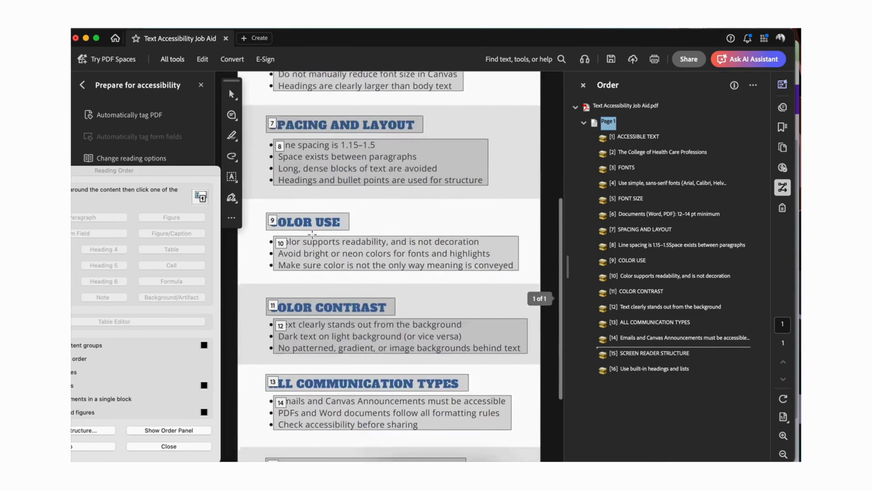
scroll(311, 235, "down", 4)
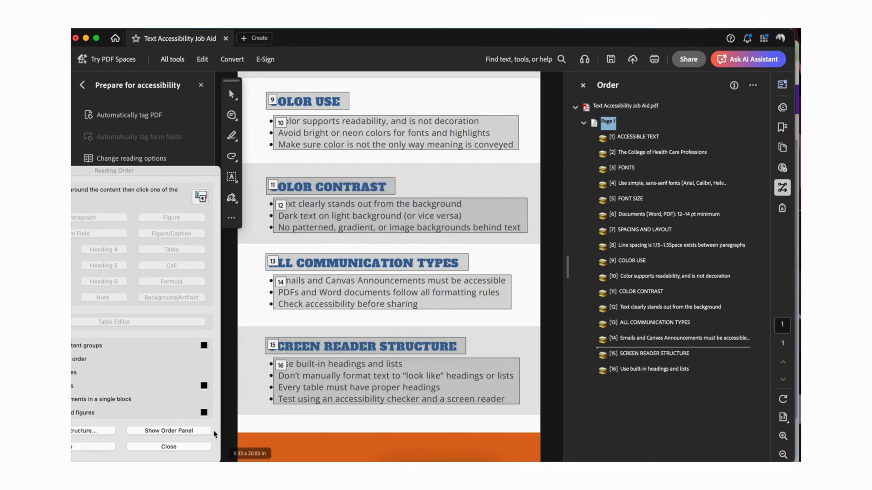
left_click(189, 449)
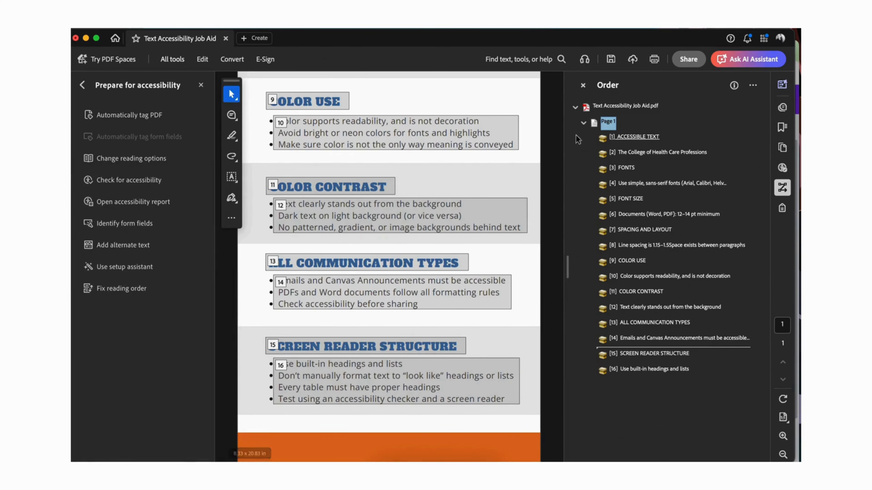
left_click(582, 86)
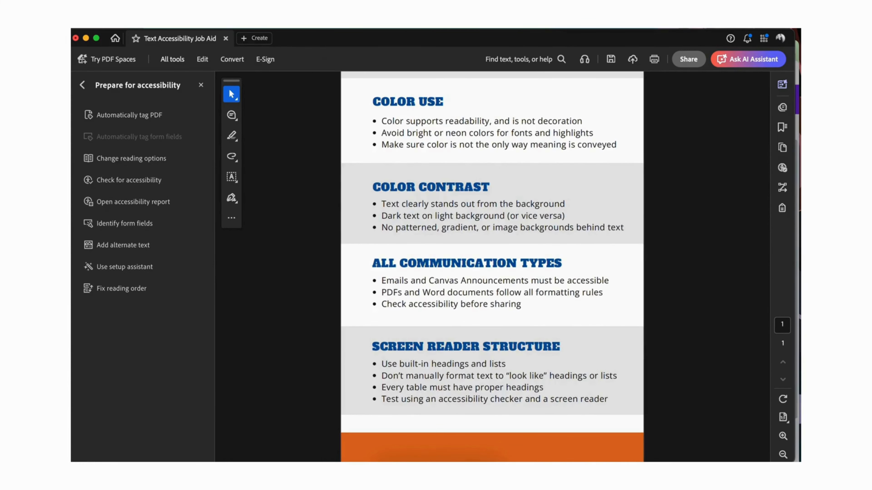
Step: Save the PDF and run the accessibility check on it again
left_click(137, 24)
left_click(143, 90)
left_click(125, 182)
left_click(542, 380)
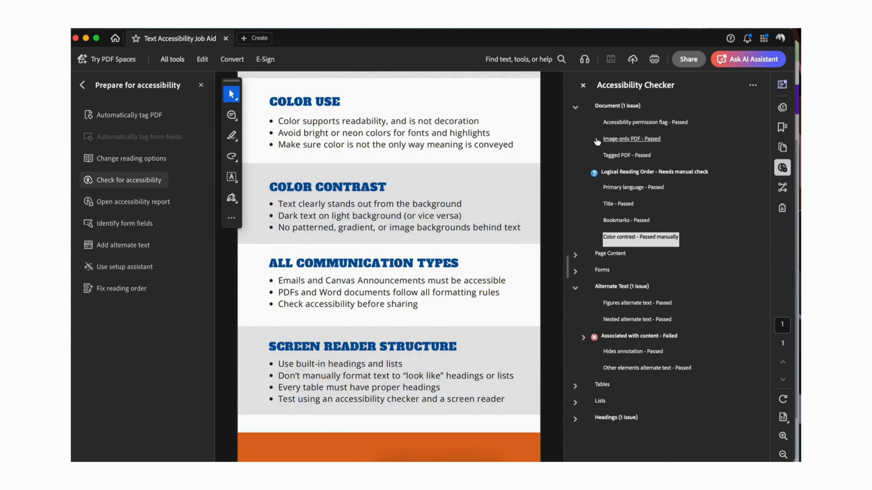
Step: Mark the Logical Reading Order check as passed and collapse the Document results
left_click(633, 173)
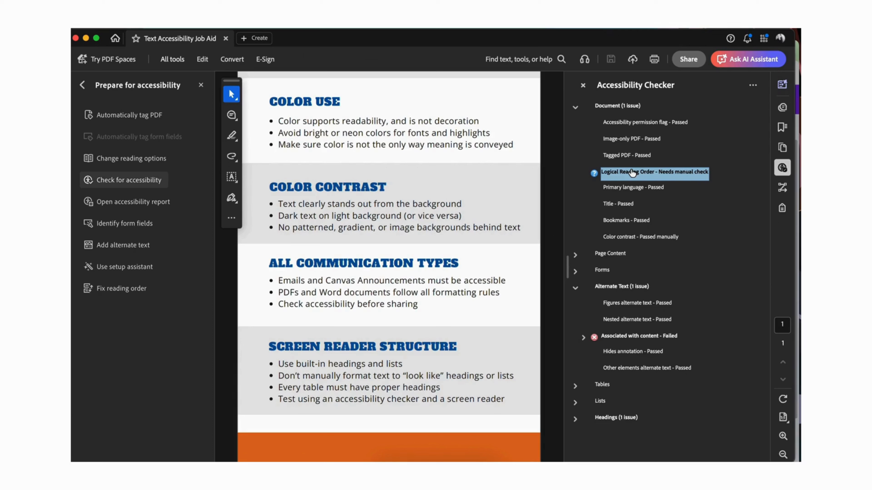
right_click(632, 173)
left_click(643, 181)
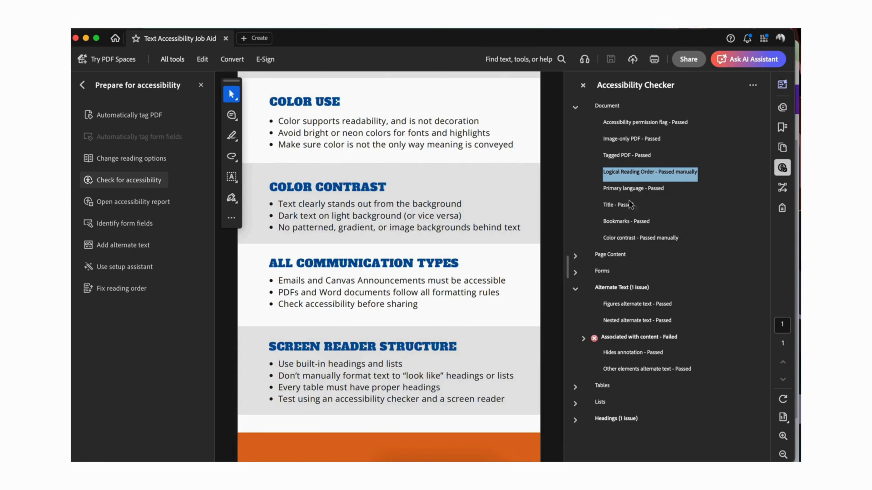
left_click(575, 107)
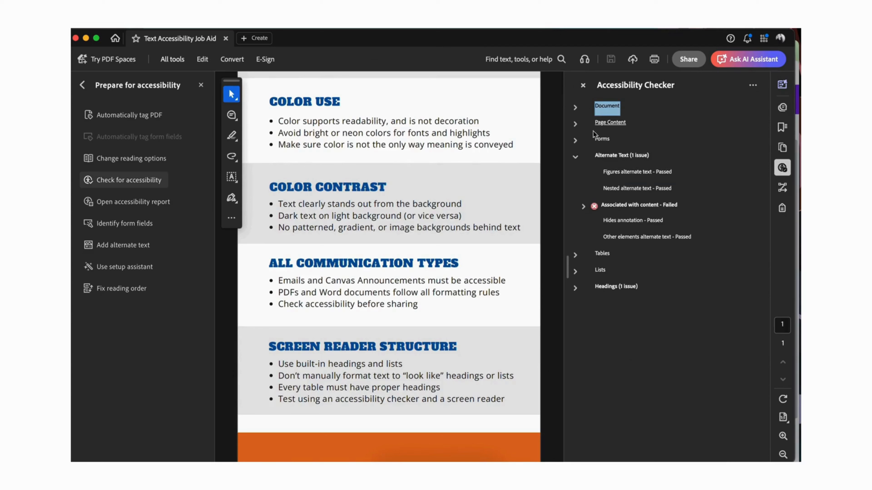
Step: Inspect the elements under the Associated with content check in the Alternate Text results and close the Accessibility Checker
left_click(615, 157)
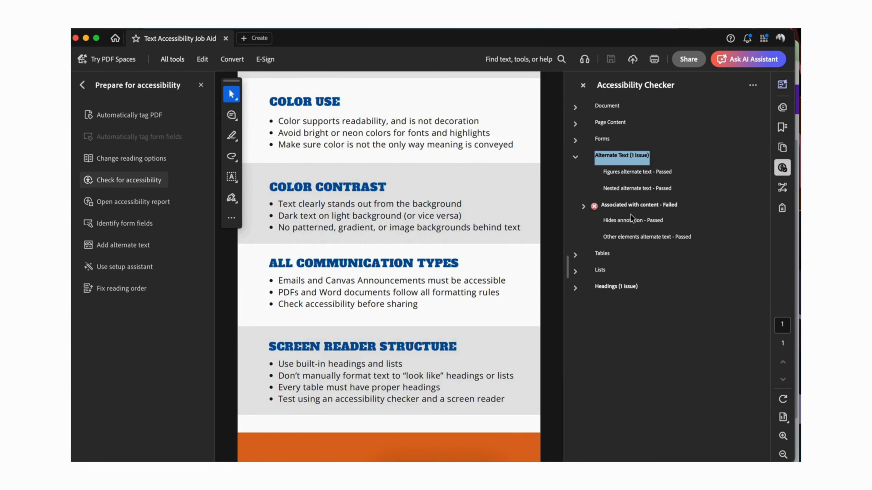
left_click(631, 208)
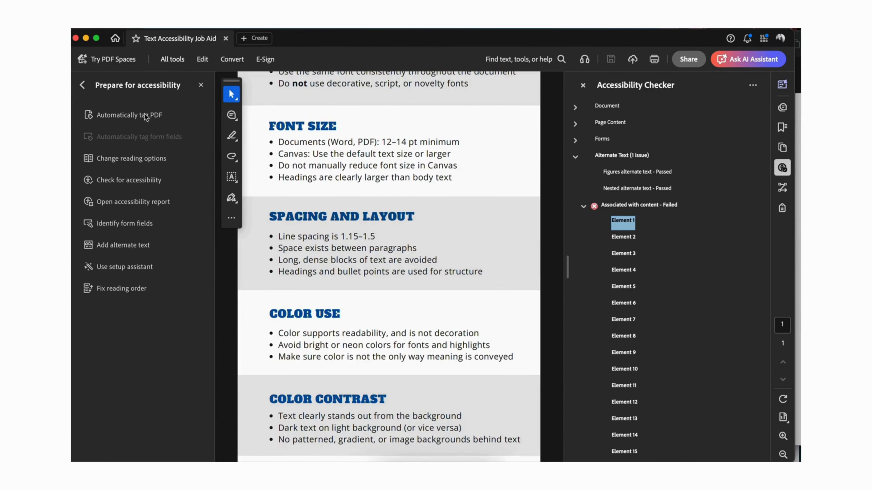
left_click(574, 160)
left_click(583, 85)
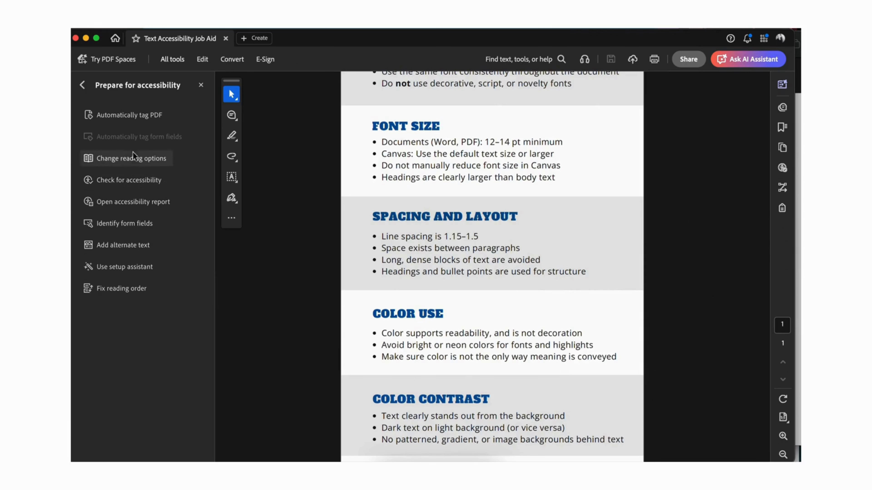
Step: Automatically re-tag the already tagged PDF and dismiss the auto-tagging feedback request
left_click(134, 115)
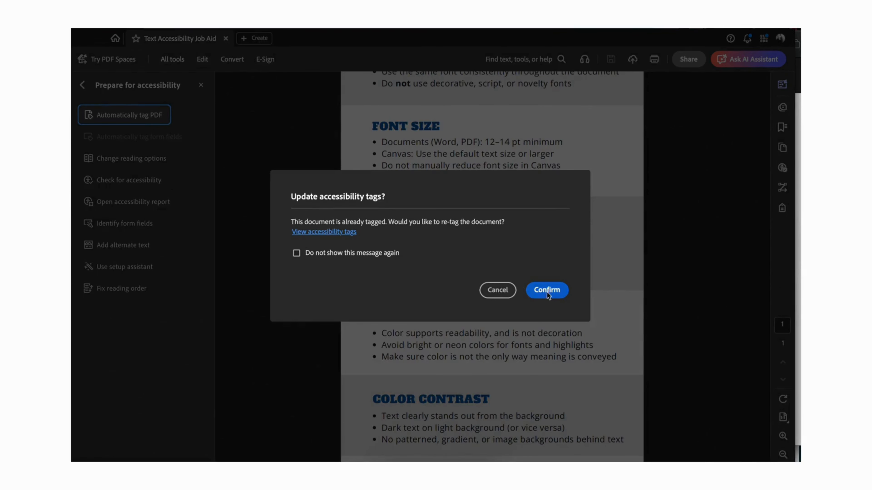
left_click(551, 291)
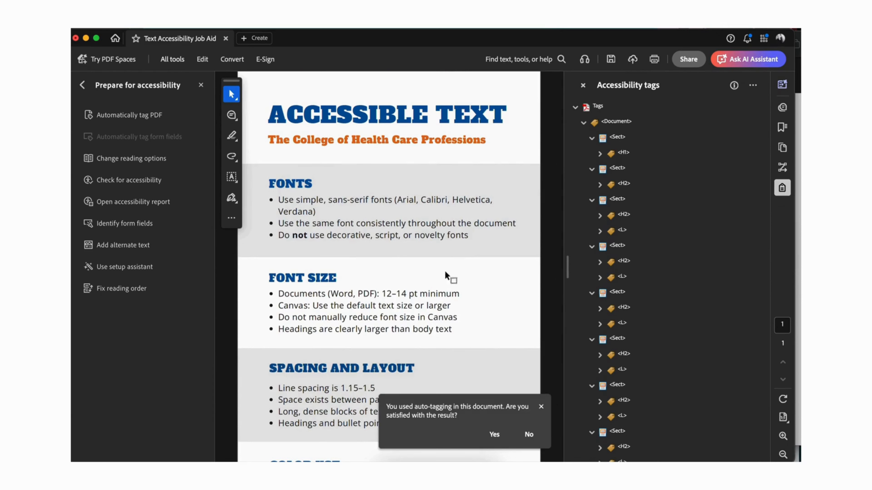
left_click(541, 406)
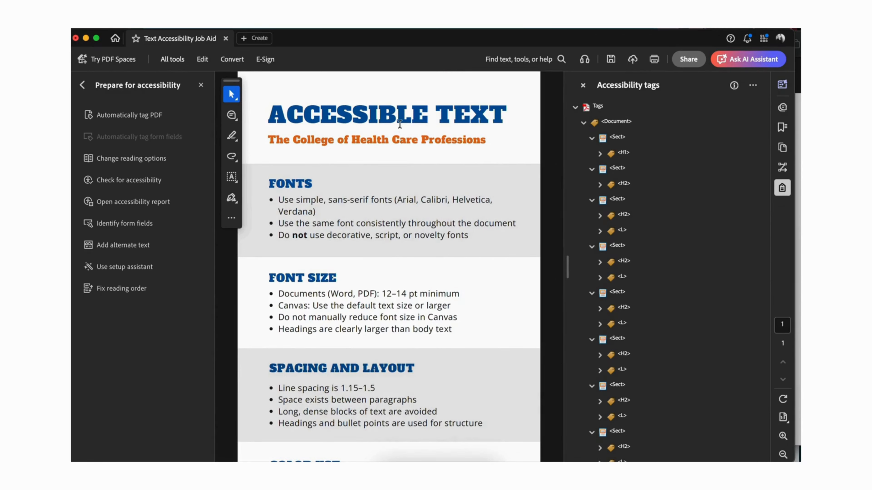
Step: Check which page content the title, subtitle, FONTS heading and FONTS list tags cover
left_click(625, 155)
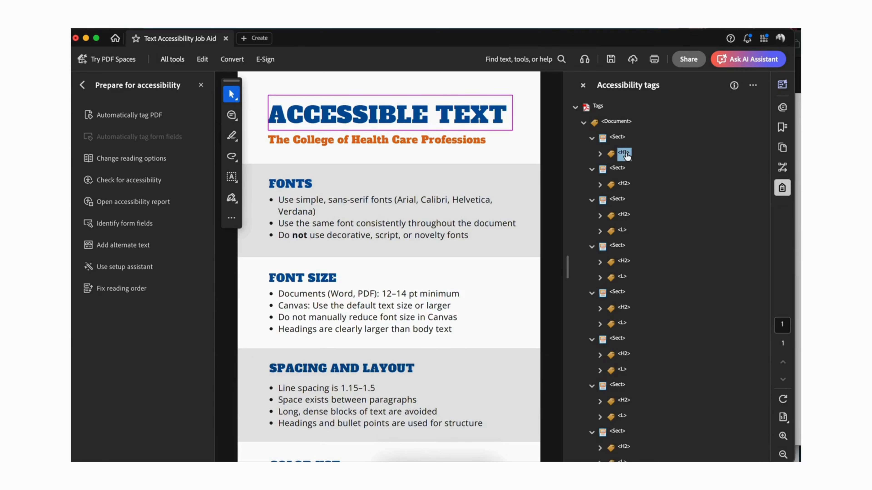
left_click(591, 138)
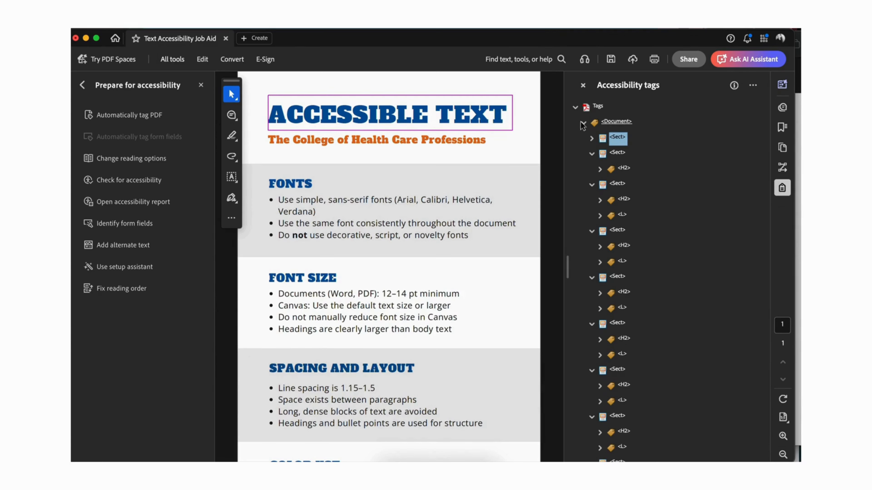
left_click(465, 144)
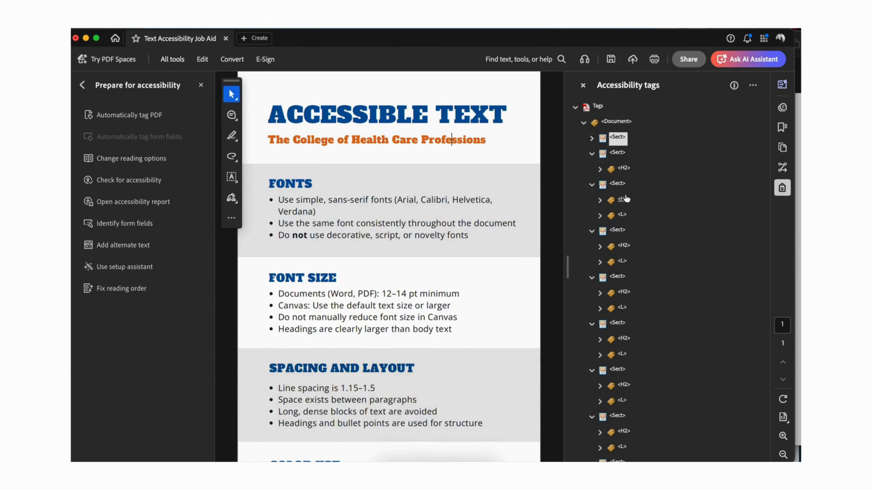
left_click(624, 168)
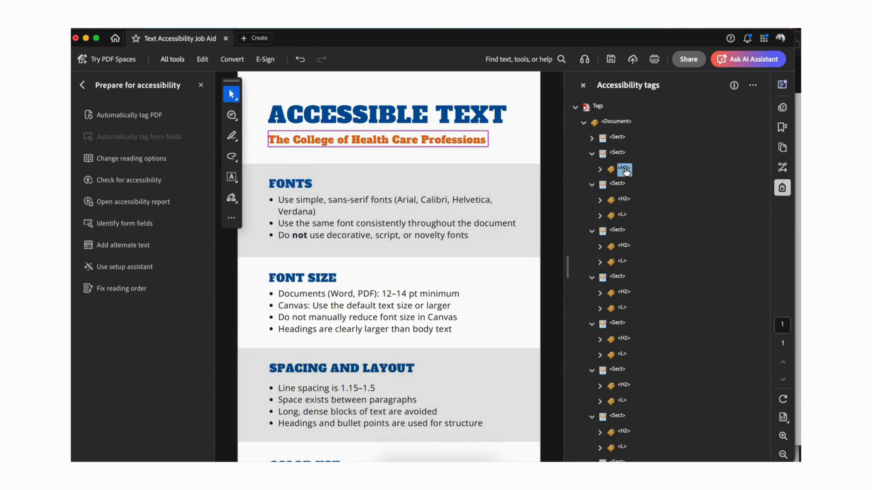
left_click(624, 200)
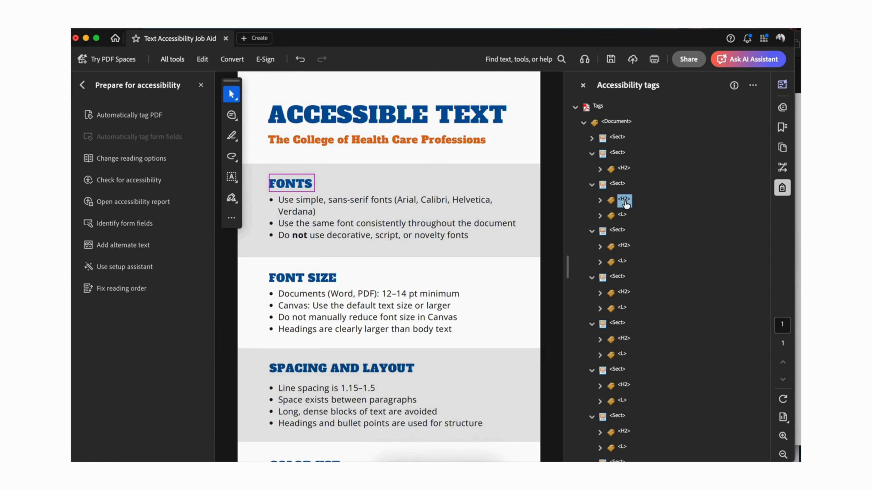
left_click(622, 215)
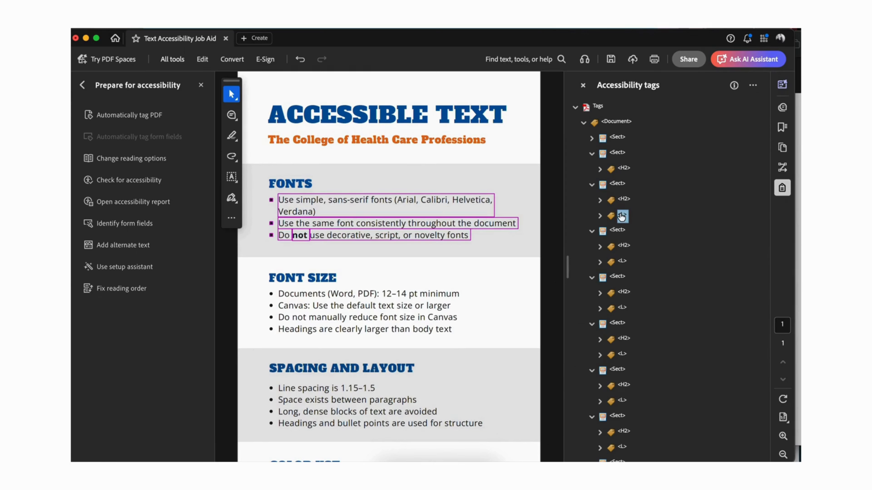
Step: Change the FONTS heading tag to H3
left_click(624, 201)
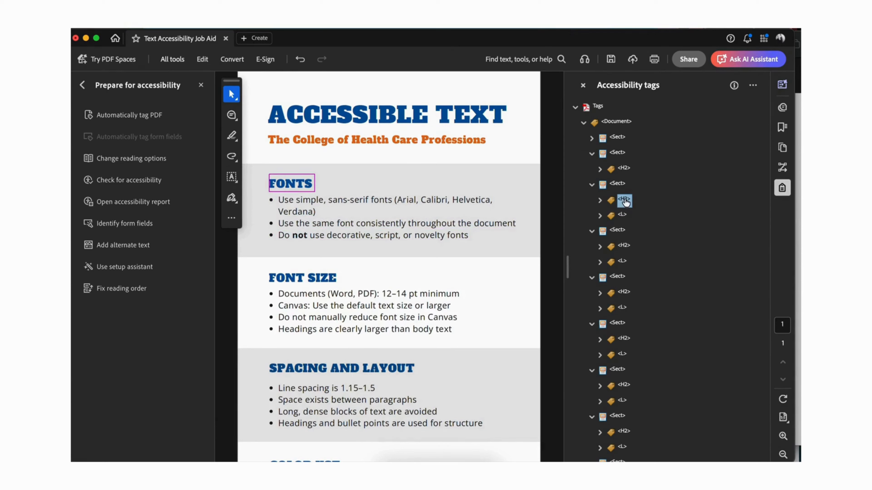
left_click(624, 201)
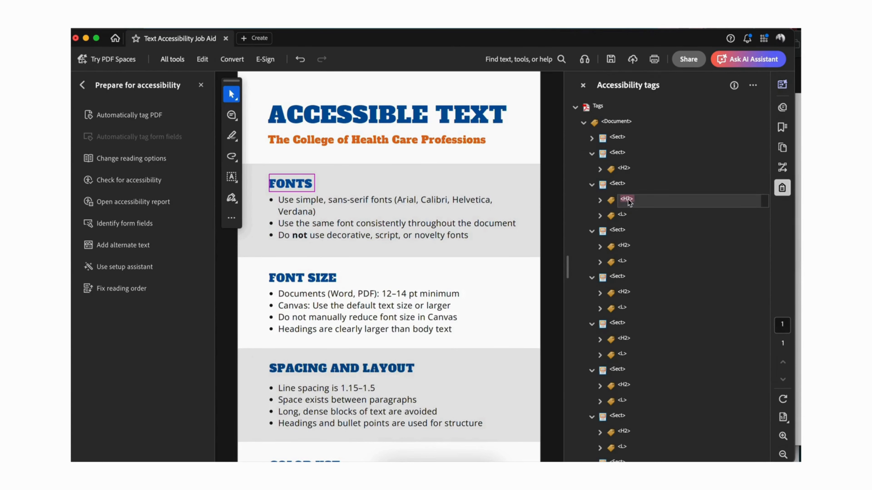
key("BackSpace")
key("Return")
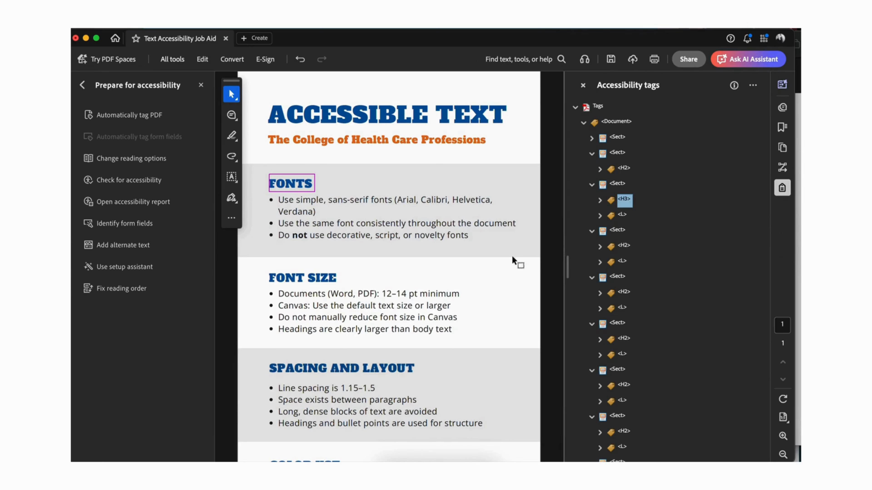
Step: Change the FONT SIZE heading tag to H3 and check the list tag beneath it
left_click(622, 216)
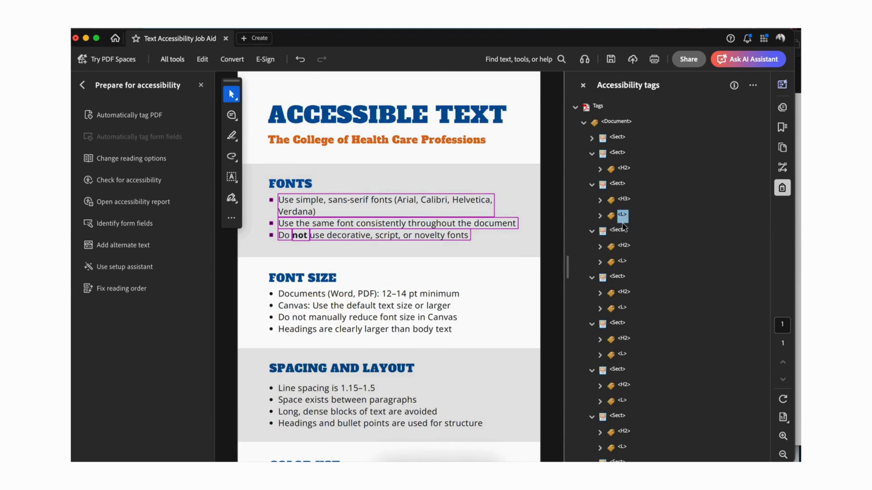
left_click(620, 231)
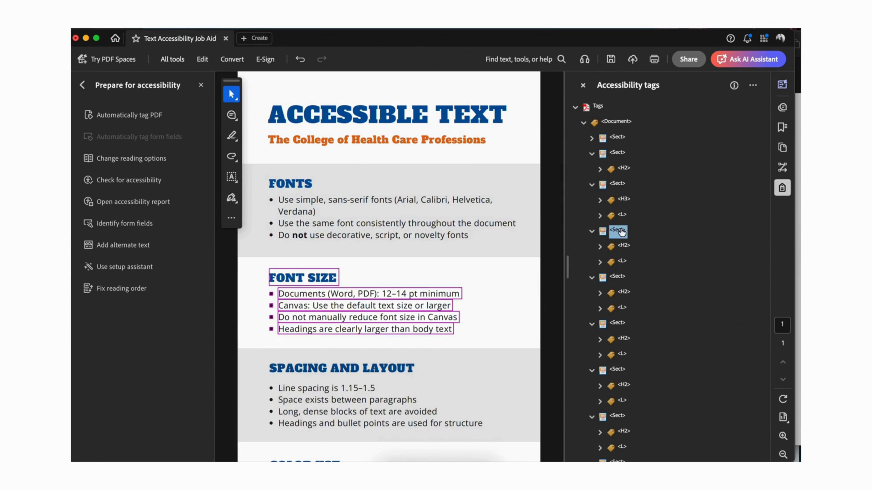
left_click(624, 246)
left_click(625, 246)
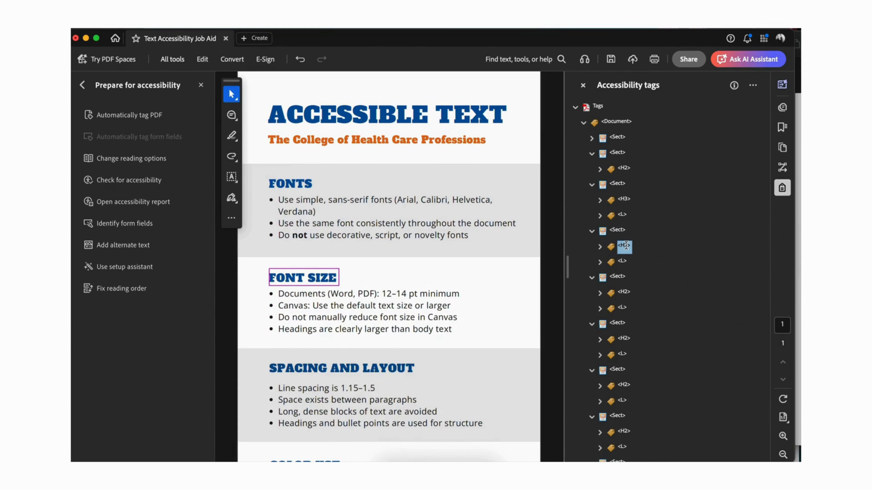
left_click(628, 247)
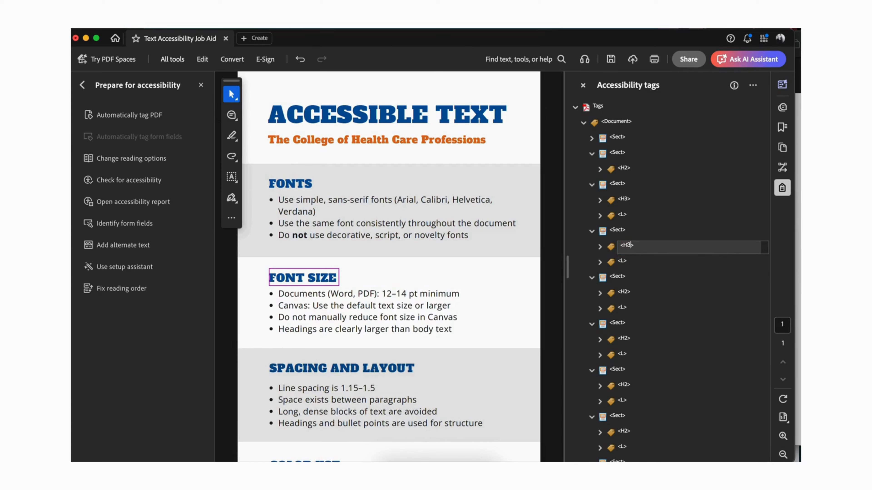
left_click(622, 262)
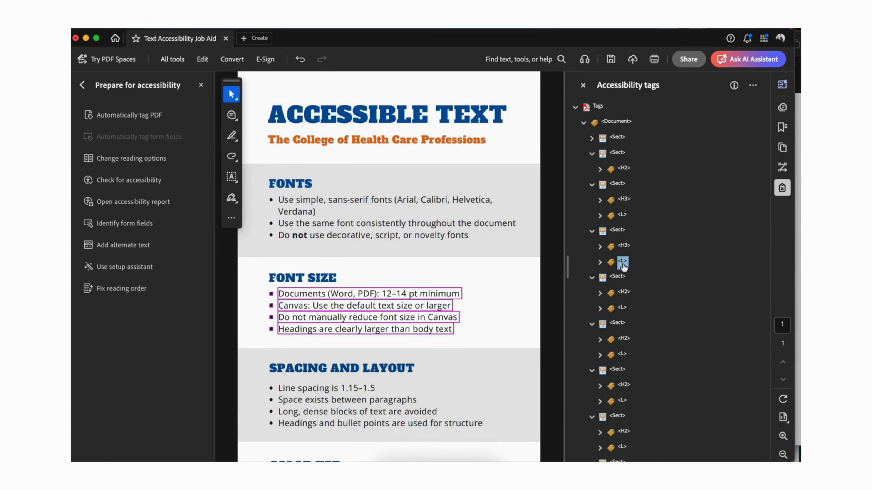
Step: Change the SPACING AND LAYOUT, COLOR USE and COLOR CONTRAST heading tags to H3
left_click(621, 277)
left_click(624, 345)
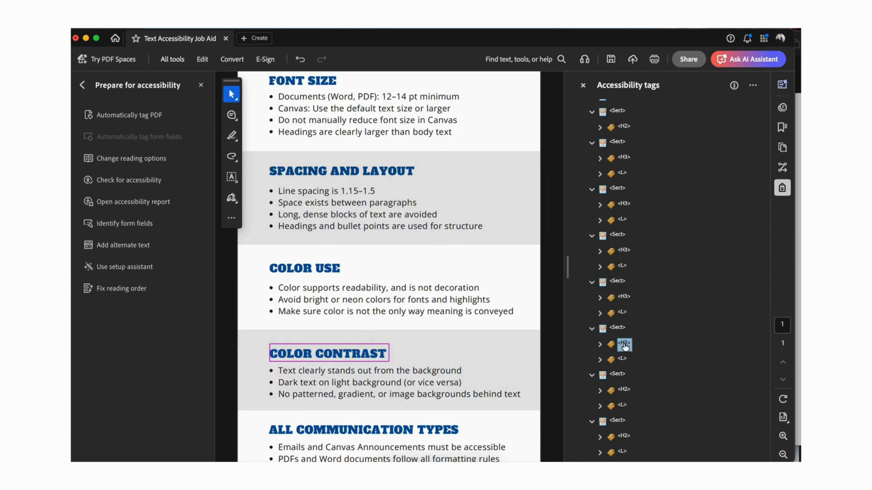
left_click(625, 345)
left_click(631, 342)
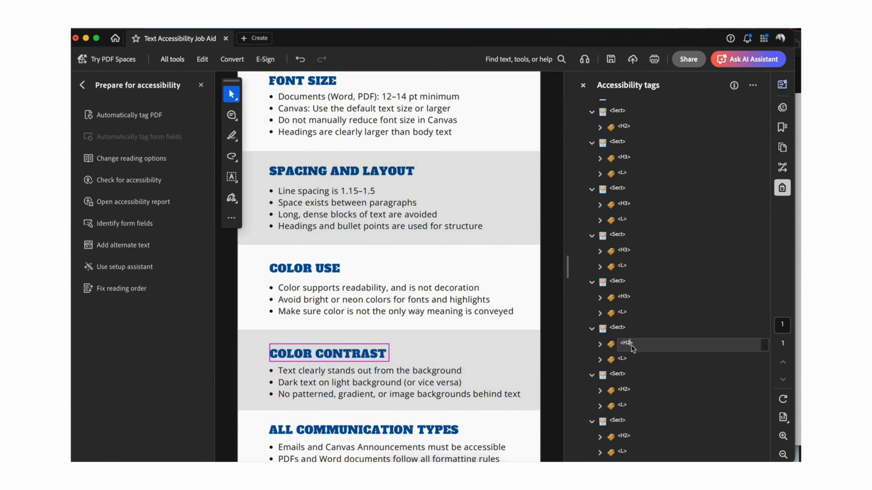
left_click(621, 360)
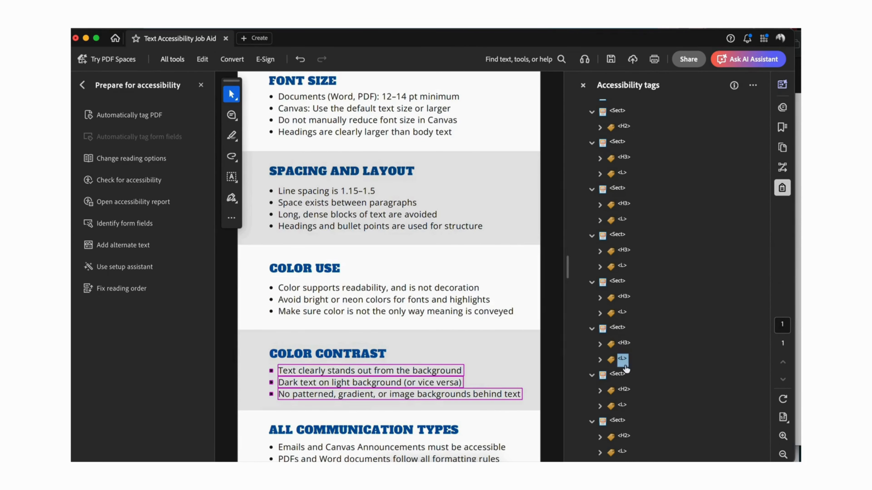
Step: Change the ALL COMMUNICATION TYPES heading tag to H3 and check its list tag
left_click(622, 374)
left_click(627, 395)
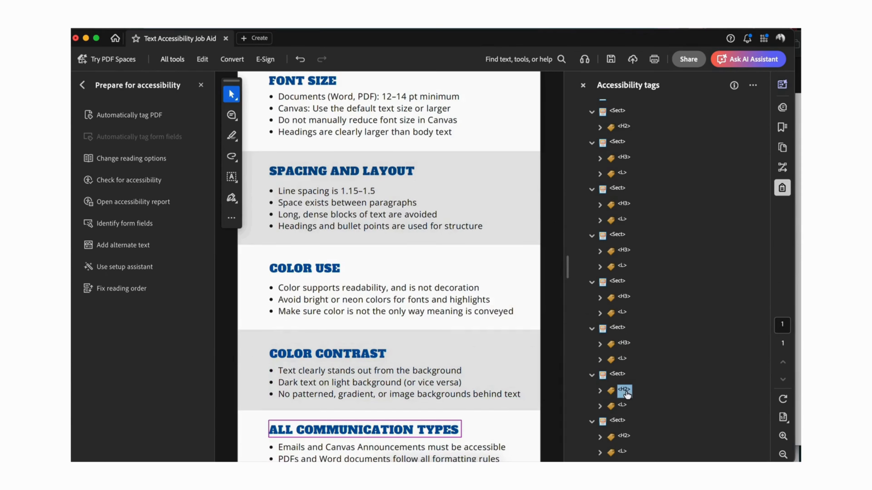
left_click(626, 388)
key("Escape")
left_click(625, 391)
left_click(631, 394)
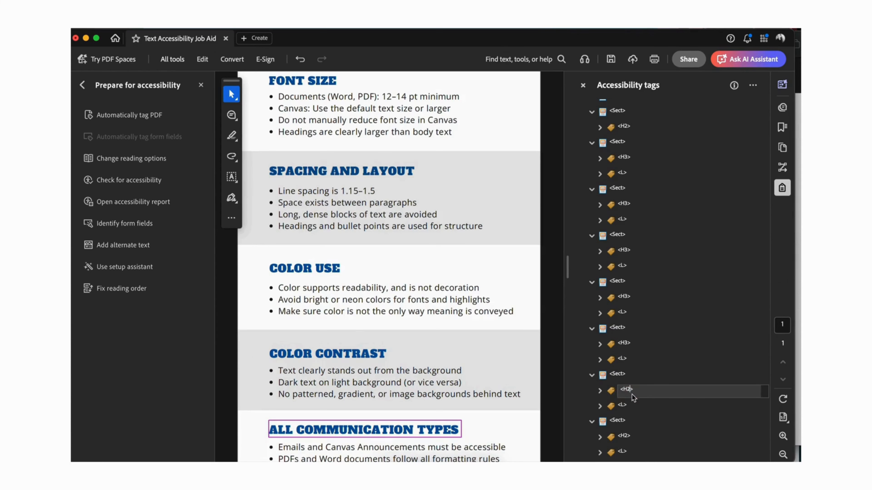
left_click(626, 406)
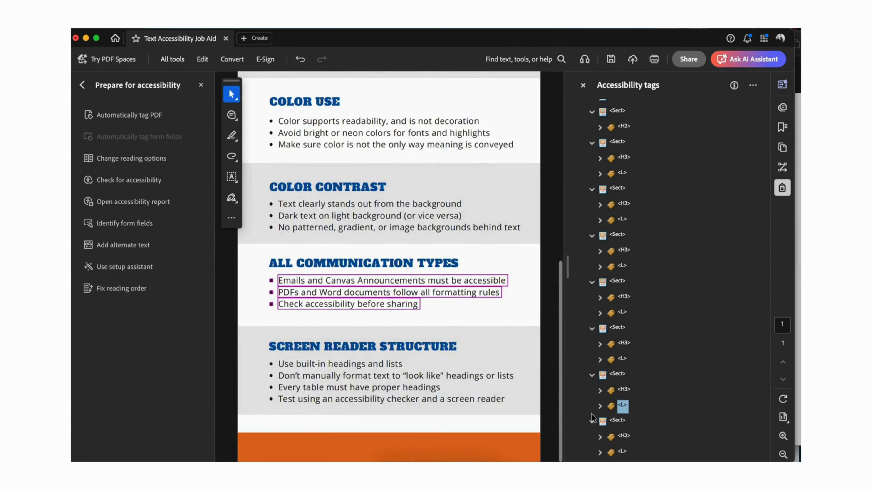
Step: Change the SCREEN READER STRUCTURE heading tag to H3, check its list tag, and save the PDF
left_click(626, 437)
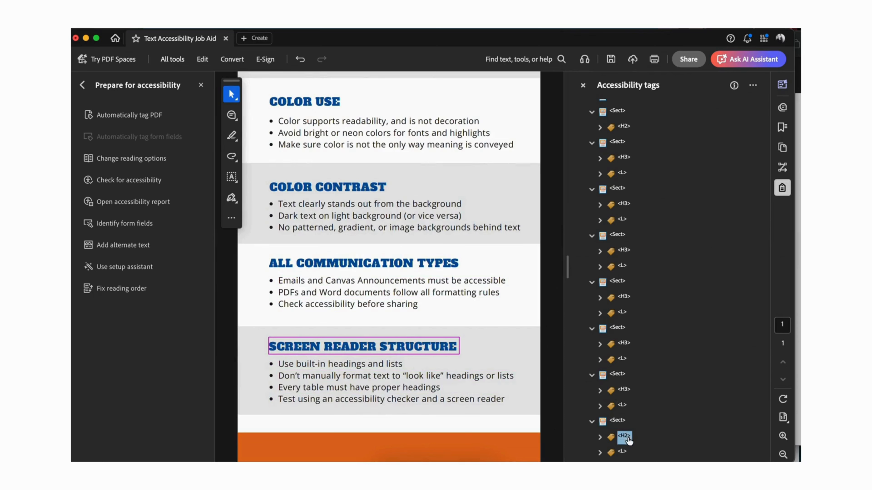
left_click(627, 437)
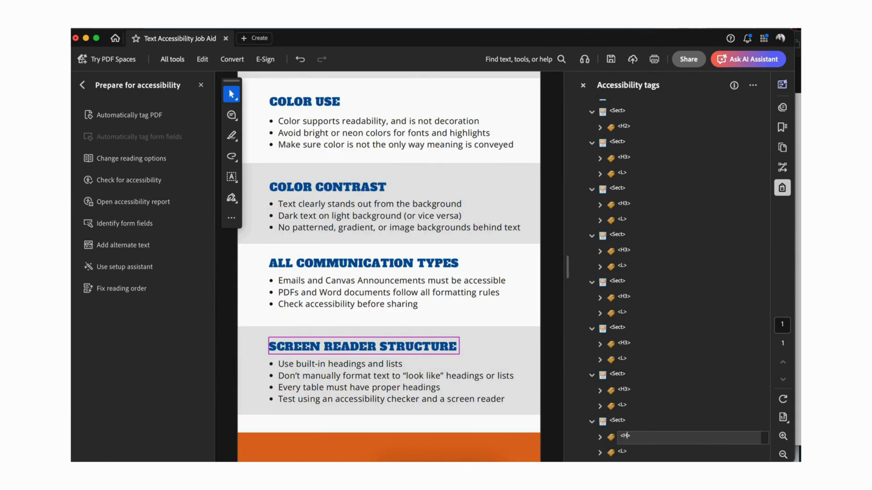
left_click(622, 452)
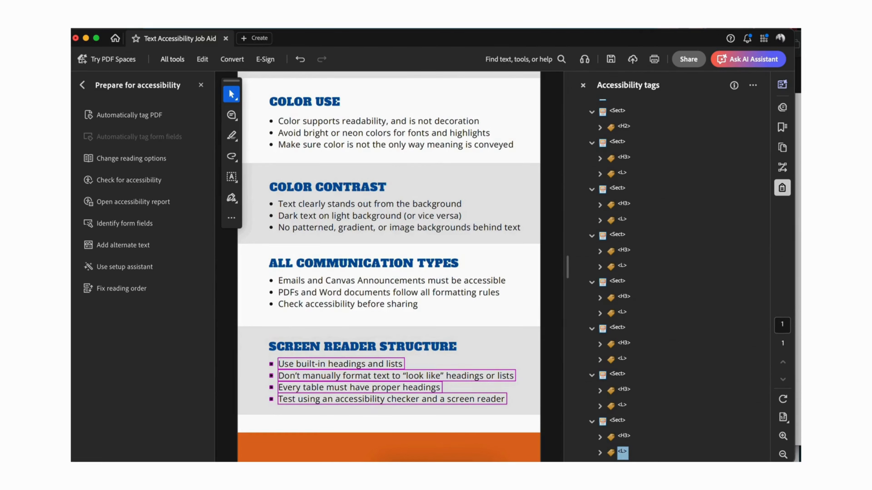
left_click(134, 24)
left_click(143, 89)
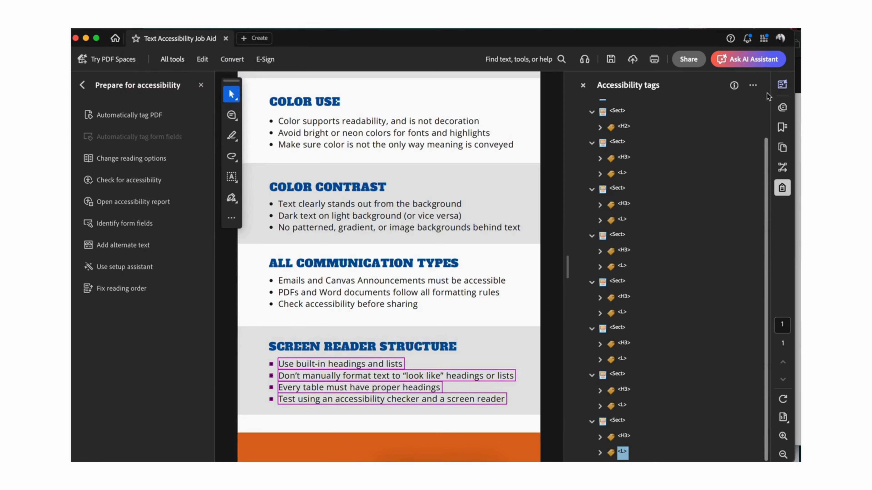
Step: Close the accessibility tags and run a full accessibility check on all pages of the document
left_click(582, 85)
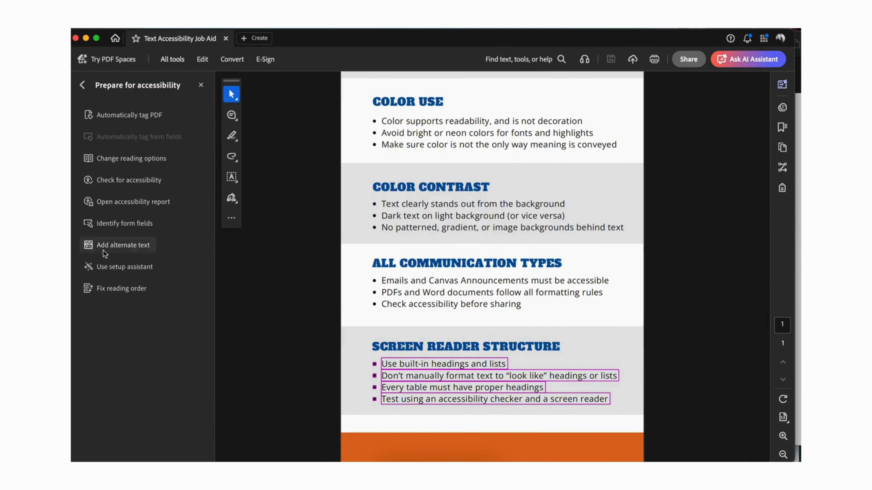
left_click(119, 185)
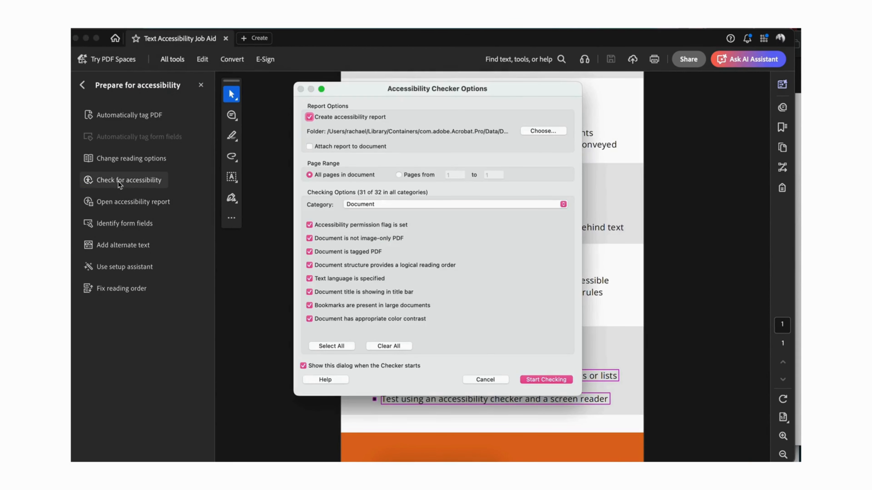
left_click(535, 381)
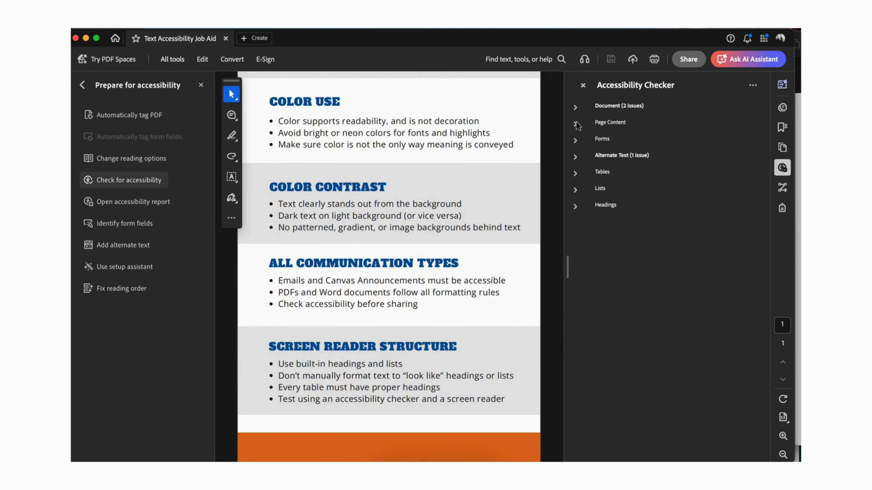
Step: Fix the failed figures alternate text check by marking all 24 images as decorative figures, and save the changes
left_click(575, 157)
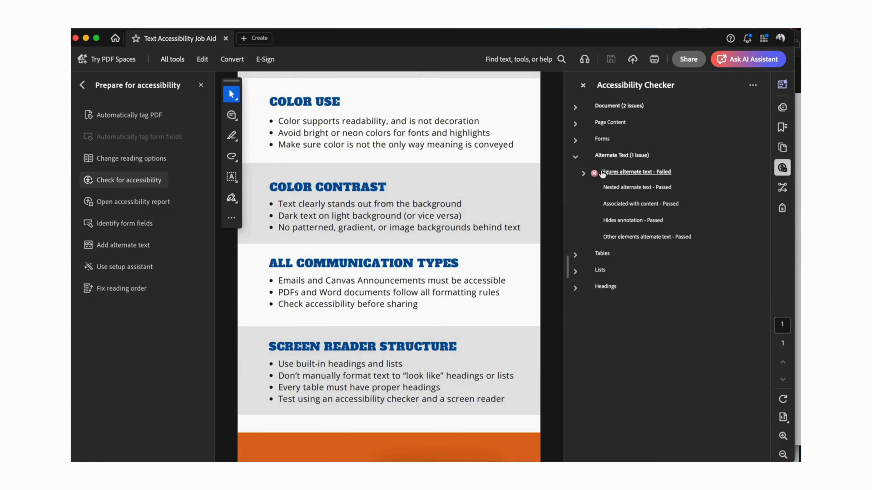
left_click(582, 173)
scroll(628, 370, "down", 8)
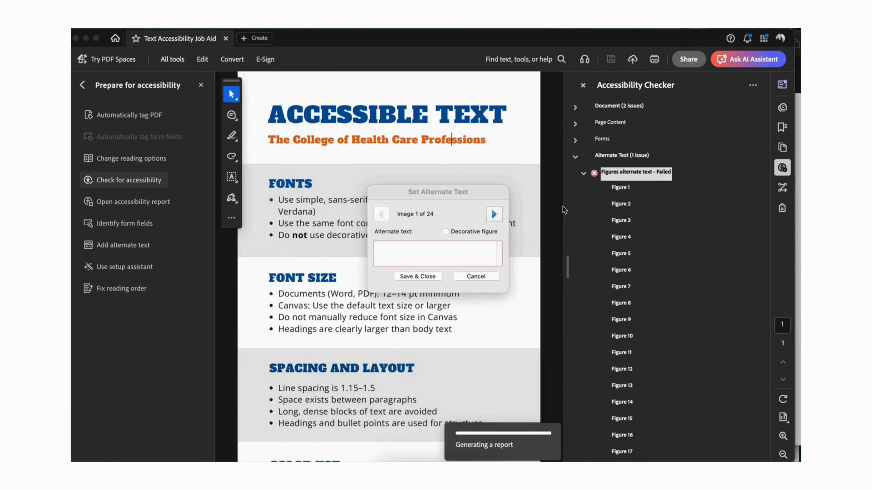
left_click(445, 232)
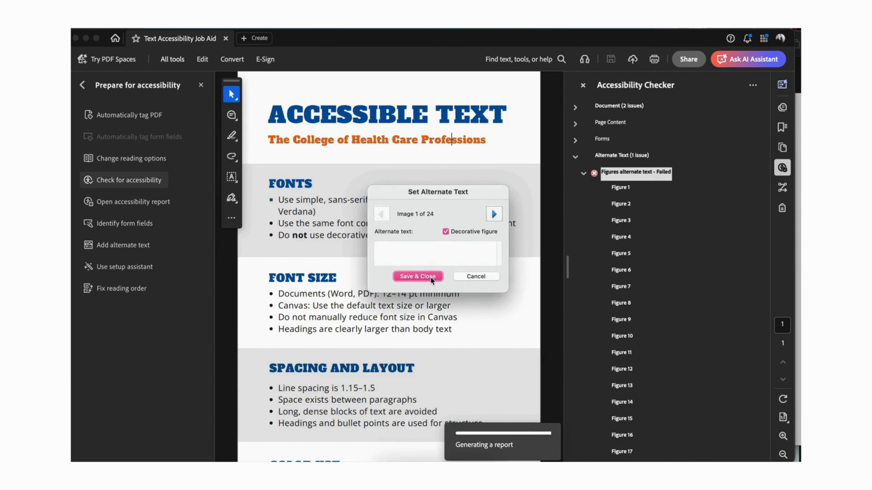
left_click(494, 214)
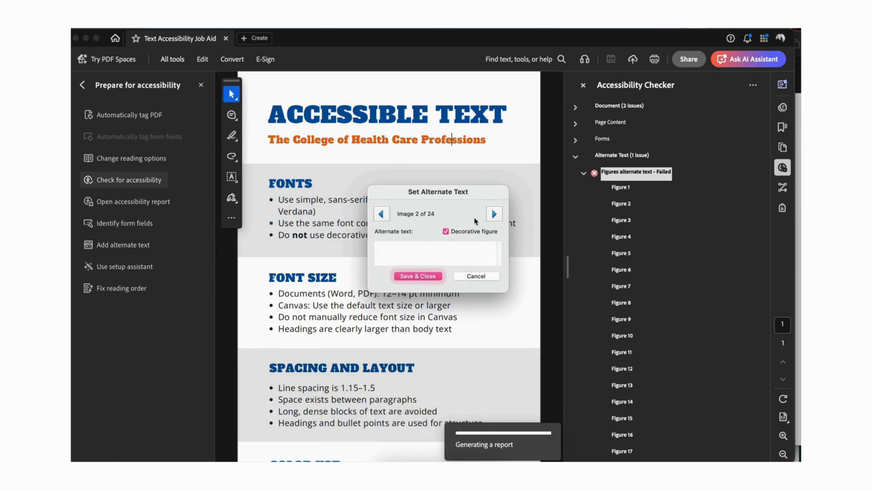
left_click(493, 214)
left_click(448, 232)
left_click(493, 214)
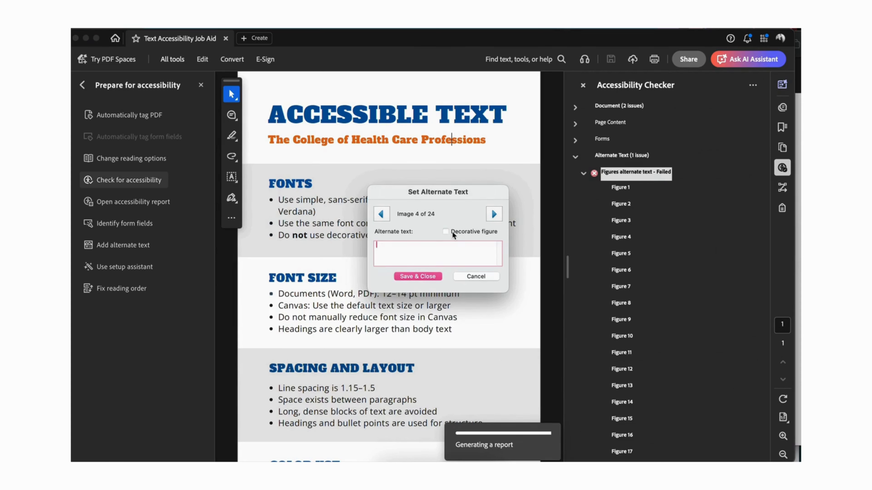
left_click(450, 232)
left_click(493, 214)
left_click(448, 230)
left_click(493, 214)
left_click(445, 232)
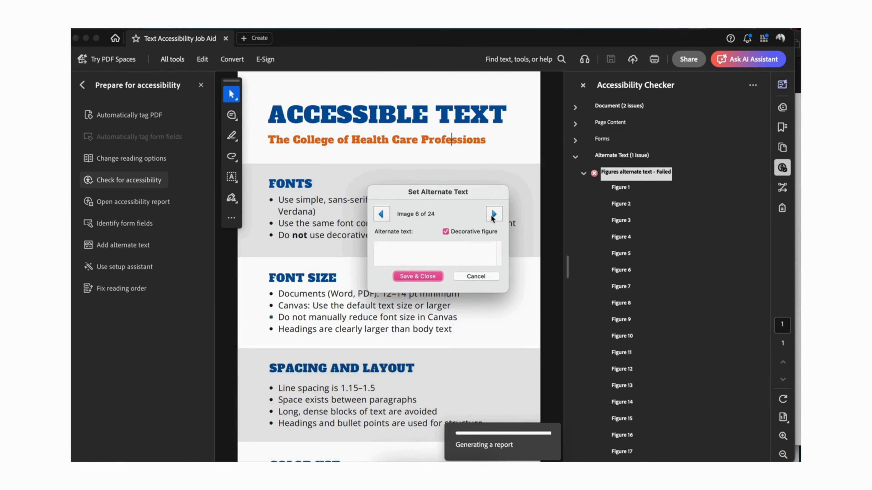
left_click(493, 214)
left_click(445, 231)
left_click(494, 214)
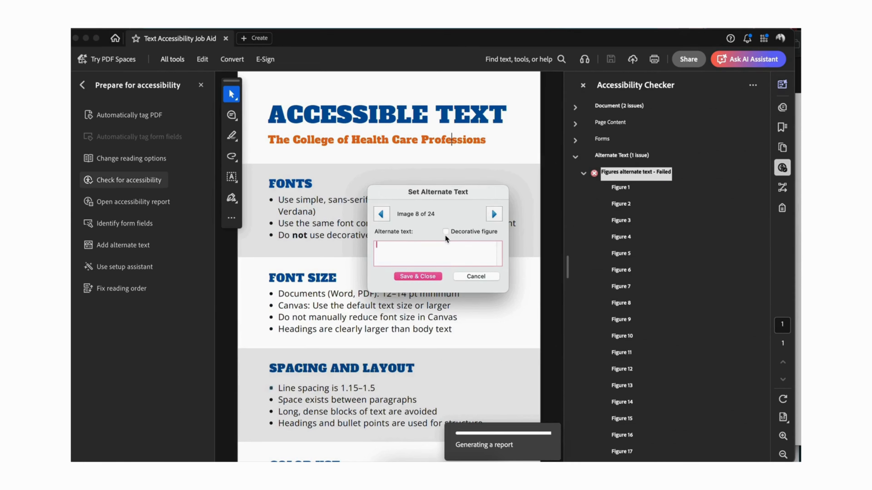
left_click(446, 232)
left_click(493, 214)
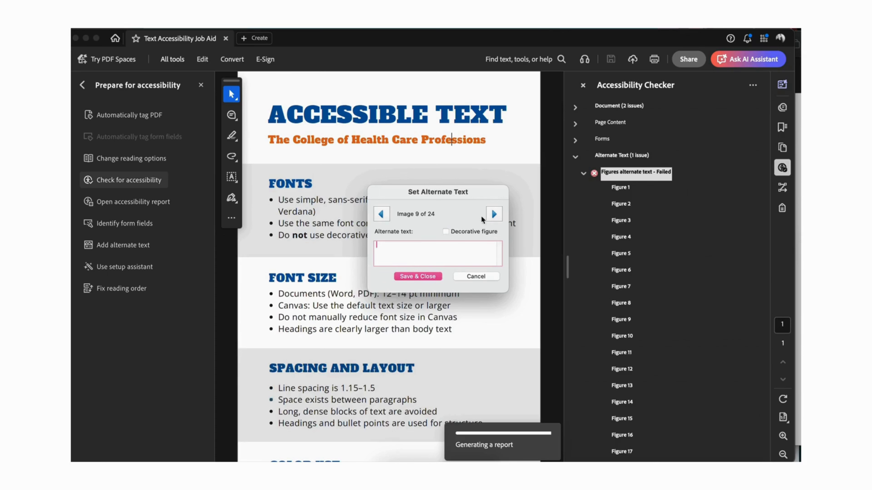
left_click(445, 232)
left_click(493, 214)
left_click(446, 231)
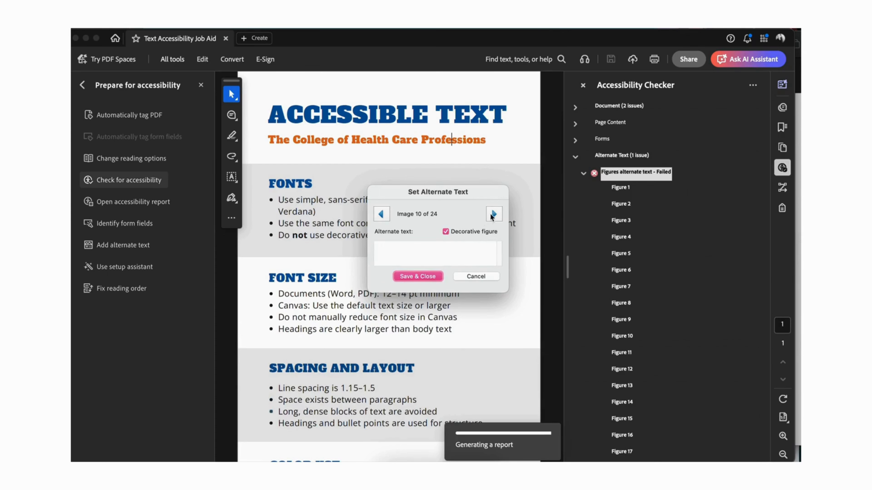
left_click(493, 215)
left_click(445, 231)
left_click(493, 214)
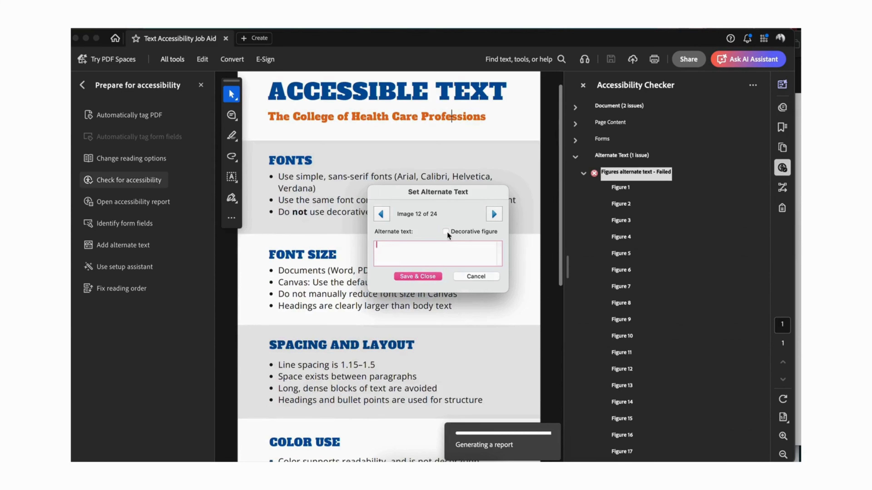
left_click(445, 231)
left_click(493, 214)
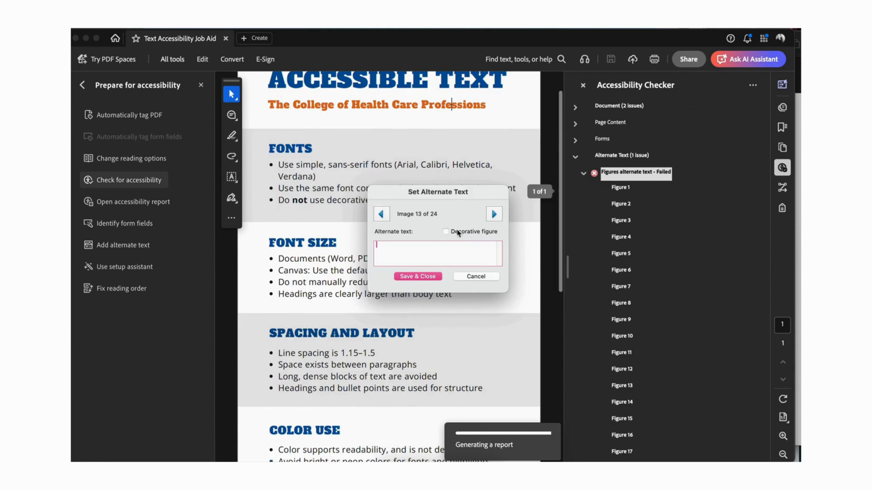
left_click(446, 232)
left_click(493, 214)
left_click(445, 232)
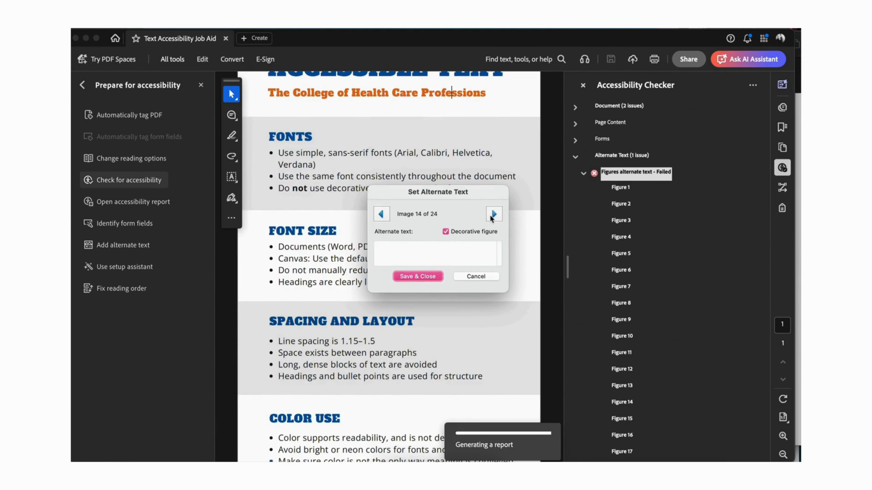
left_click(493, 214)
left_click(445, 232)
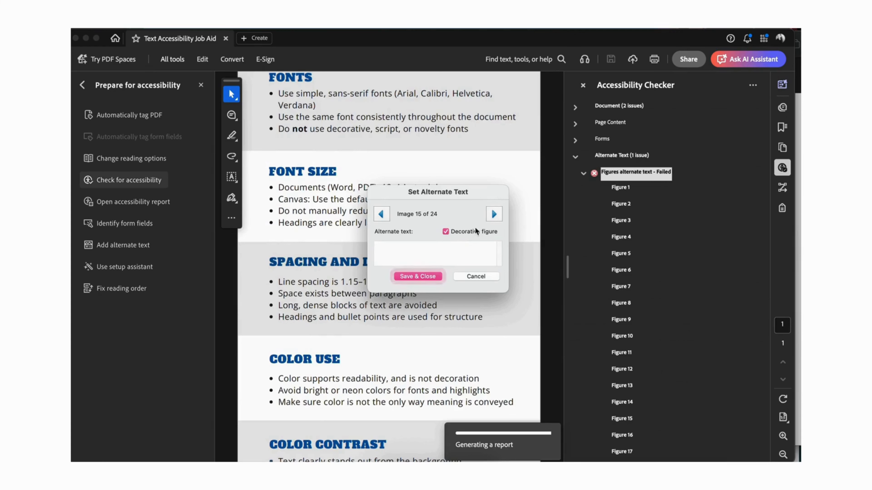
left_click(493, 219)
left_click(446, 231)
left_click(491, 215)
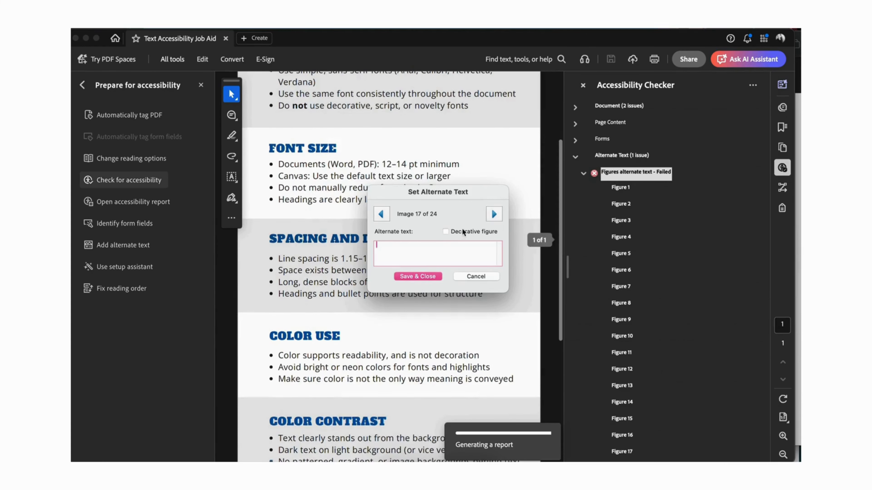
left_click(446, 232)
left_click(493, 214)
left_click(445, 231)
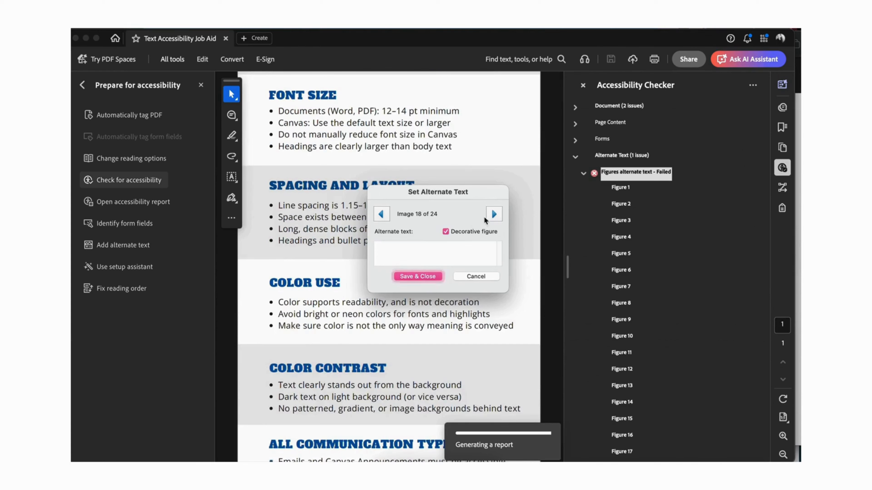
left_click(494, 215)
left_click(445, 231)
left_click(493, 214)
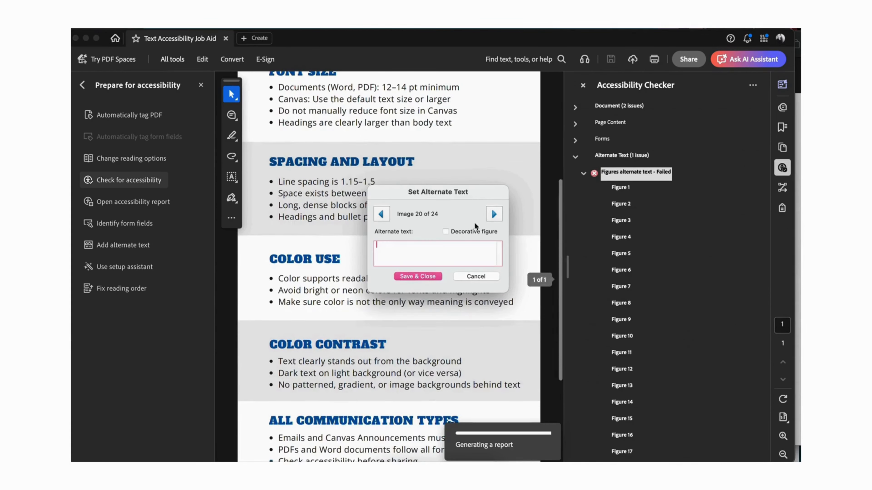
left_click(445, 231)
left_click(493, 214)
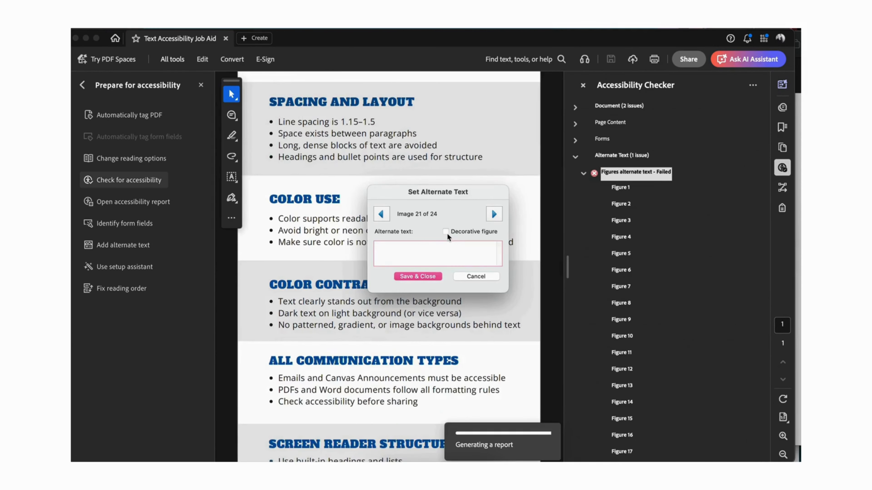
left_click(445, 232)
left_click(494, 214)
left_click(446, 231)
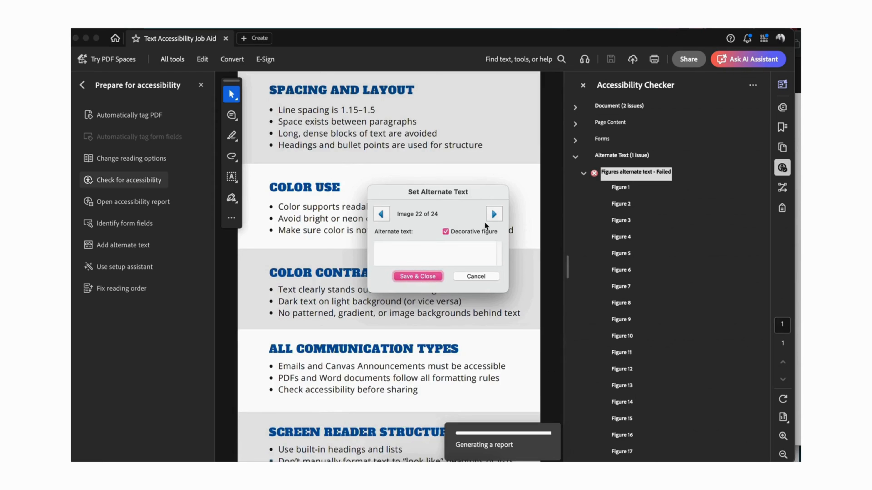
left_click(493, 215)
left_click(446, 231)
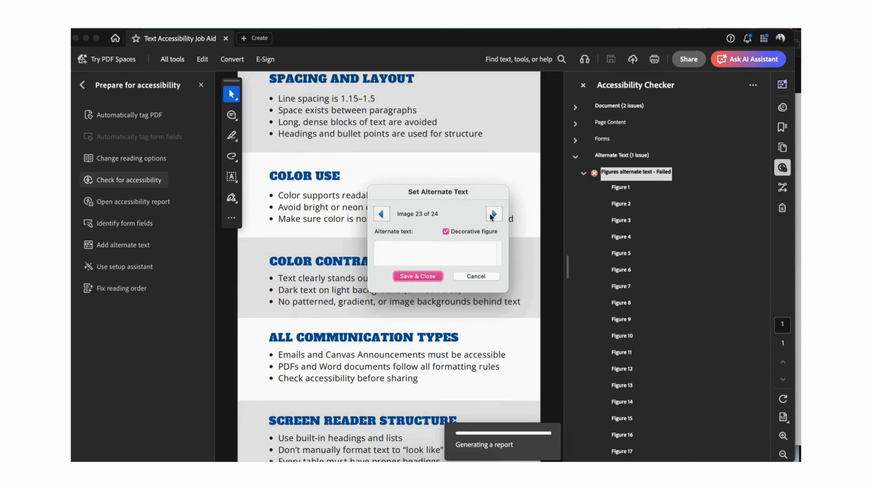
left_click(494, 215)
left_click(446, 231)
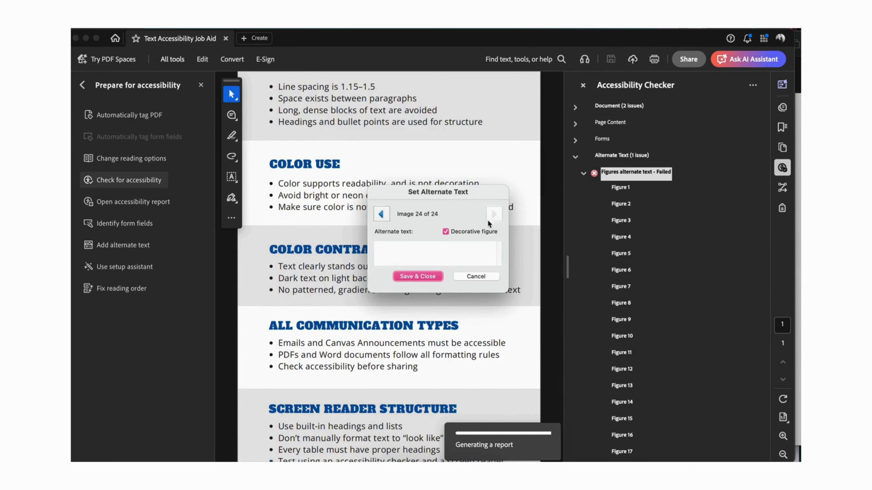
left_click(414, 276)
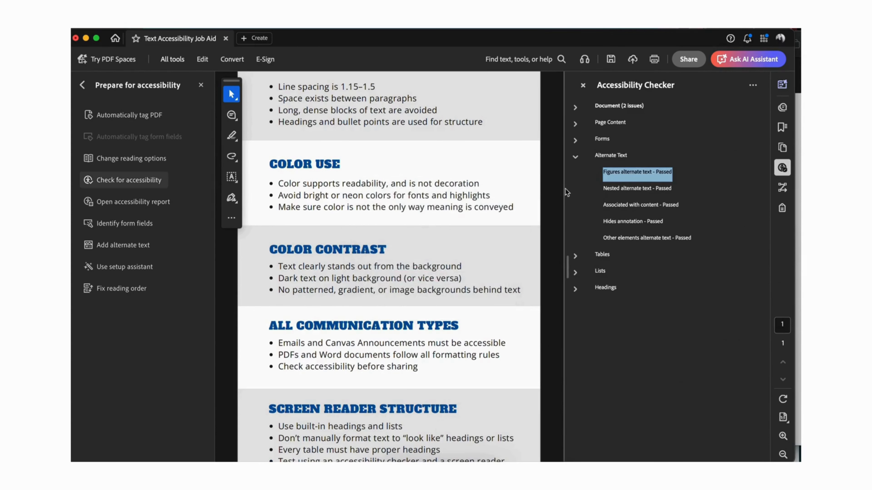
Step: Mark the Logical Reading Order and Color contrast manual checks in the Document category as passed
left_click(576, 159)
left_click(577, 109)
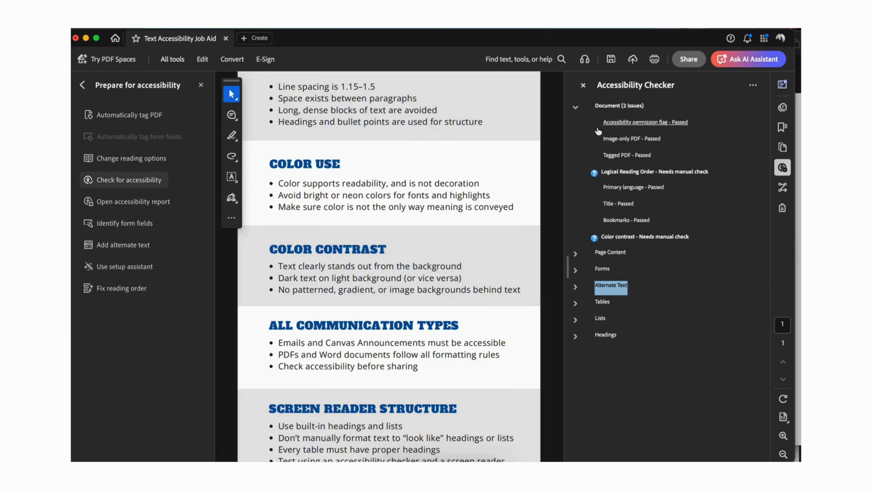
right_click(628, 175)
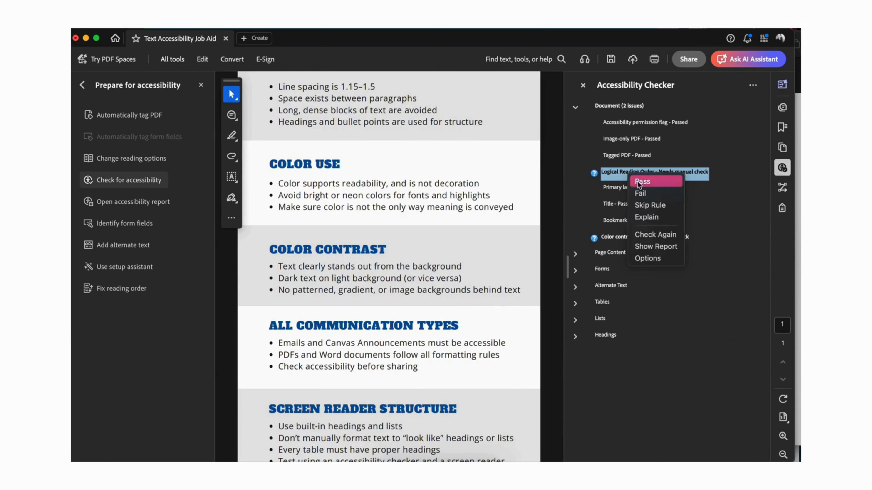
left_click(690, 178)
right_click(619, 239)
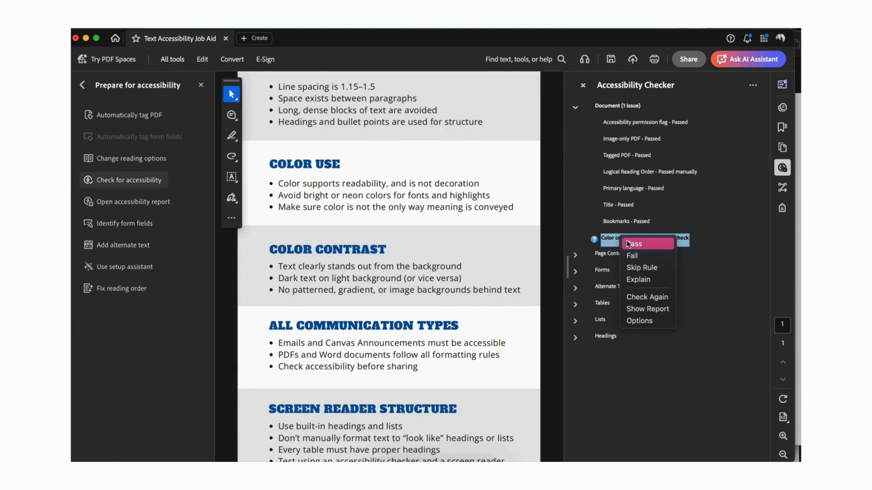
left_click(630, 242)
left_click(575, 108)
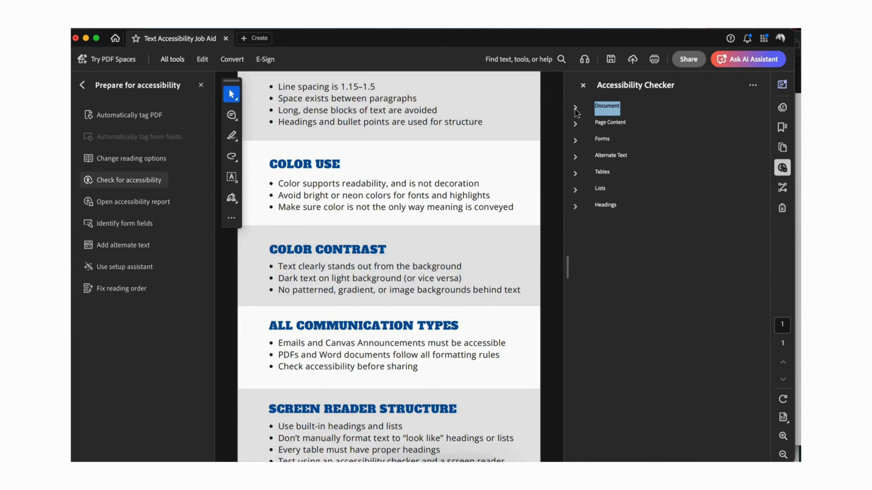